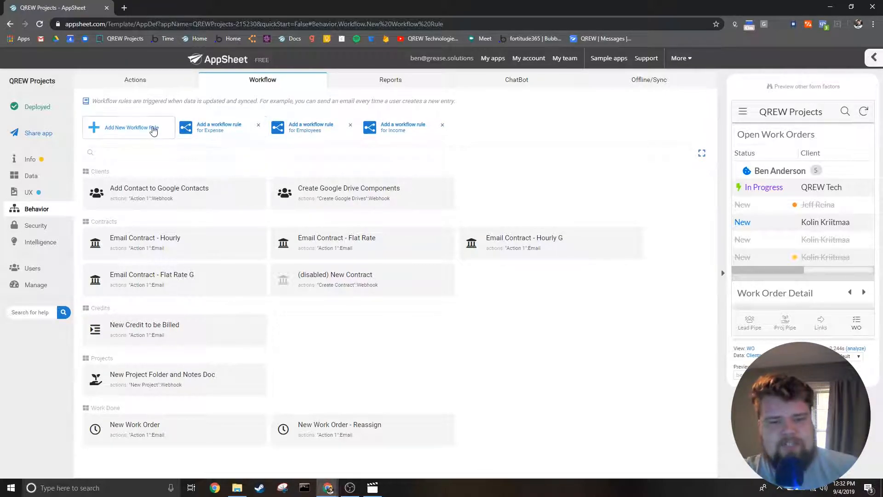
- Filter the workflow rules by "Add", and clear the filter to list all rules again
{"action": "left_click", "coordinate": [151, 150]}
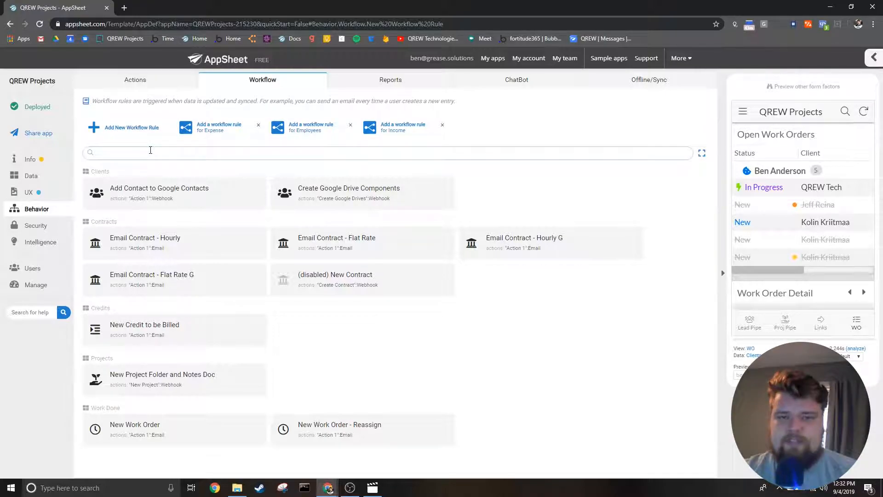
{"action": "left_click", "coordinate": [159, 150]}
{"action": "type", "text": "A"}
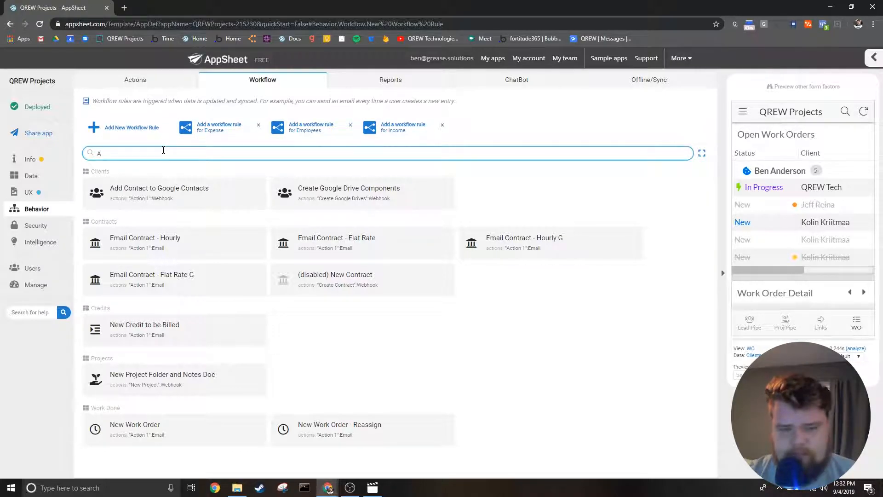
{"action": "type", "text": "dd"}
{"action": "key", "text": "Return"}
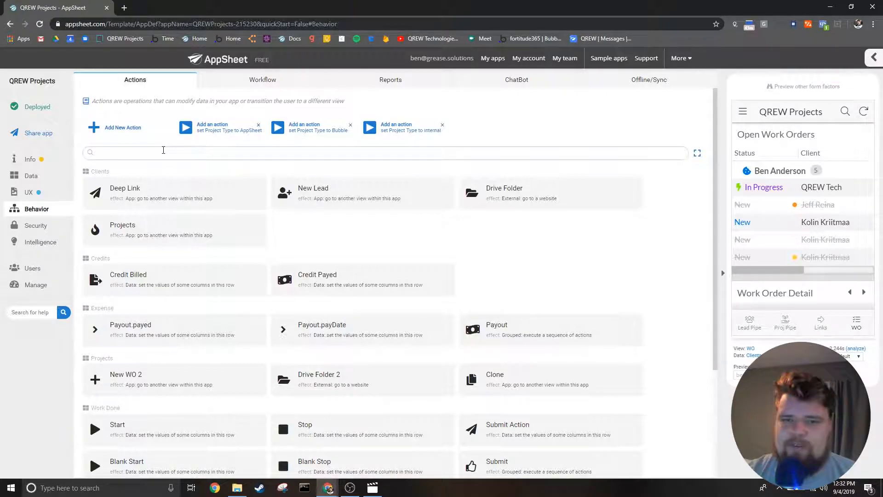
{"action": "left_click", "coordinate": [251, 83]}
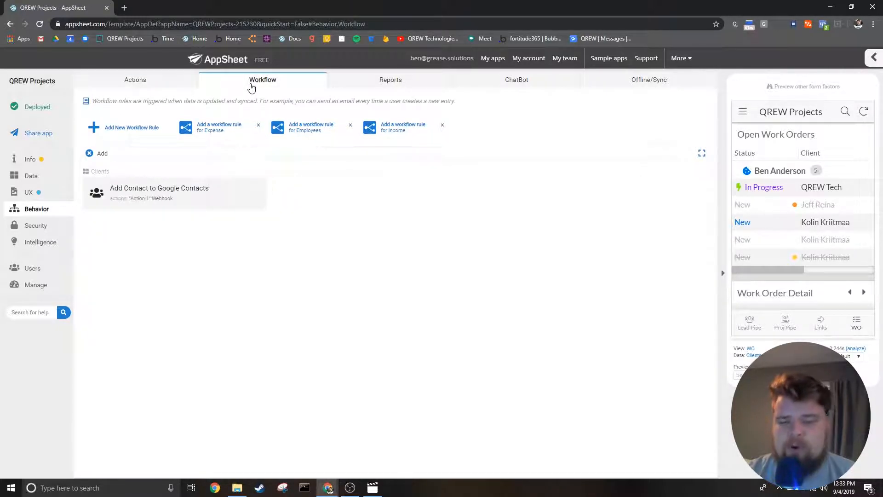
{"action": "left_click", "coordinate": [90, 153]}
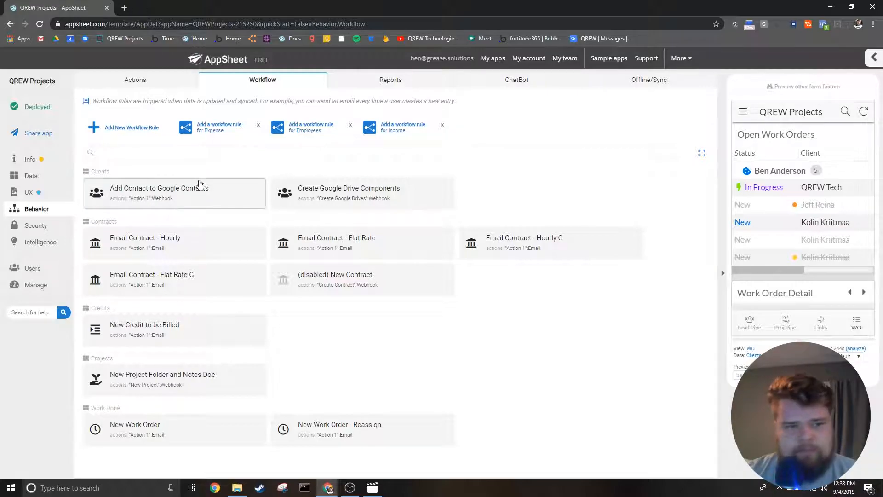
- Add a new workflow rule to the app
{"action": "left_click", "coordinate": [152, 130]}
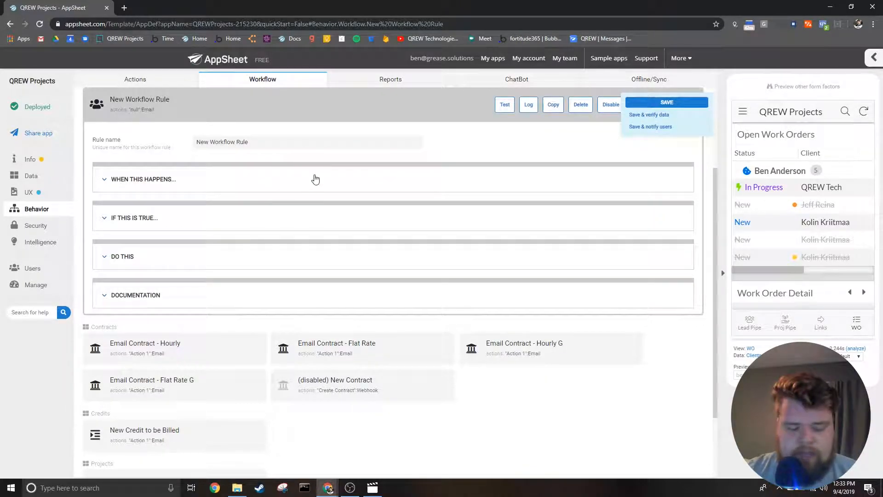
{"action": "scroll", "coordinate": [329, 213], "scroll_direction": "up", "scroll_amount": 3}
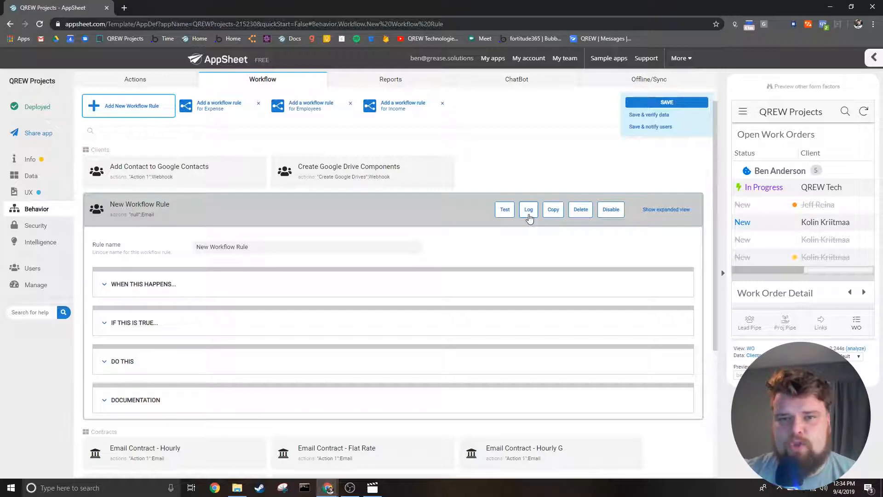
- Disable the new workflow rule and enable it again
{"action": "left_click", "coordinate": [608, 211]}
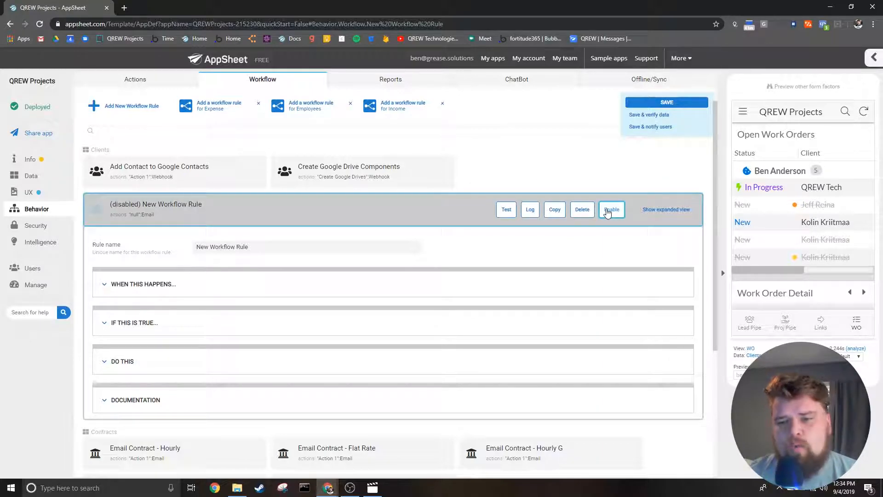
{"action": "left_click", "coordinate": [611, 216]}
{"action": "left_click", "coordinate": [612, 215]}
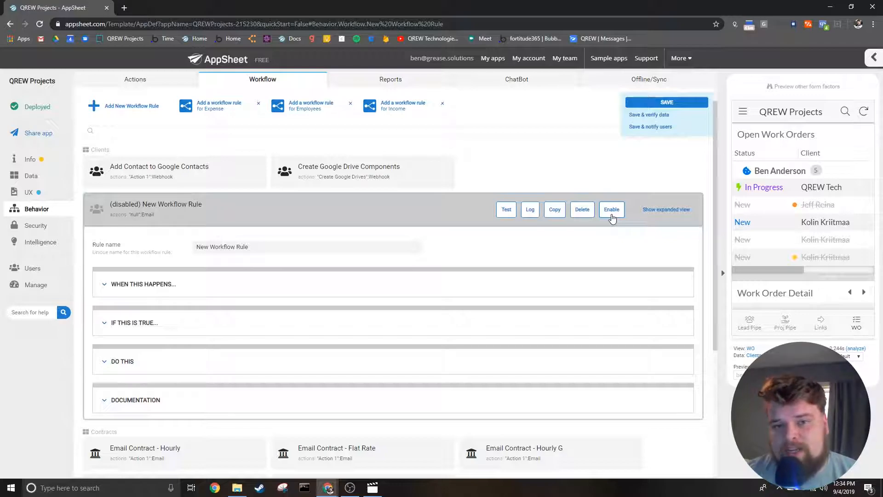
{"action": "left_click", "coordinate": [612, 210]}
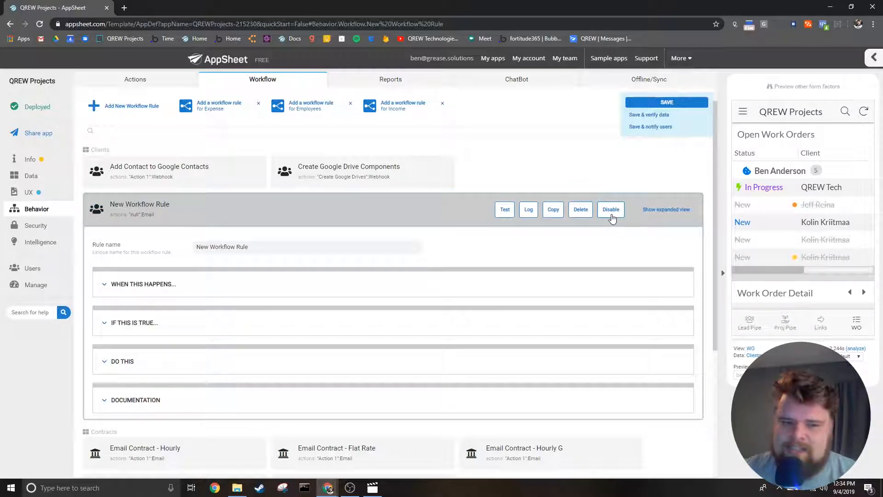
{"action": "left_click", "coordinate": [612, 211]}
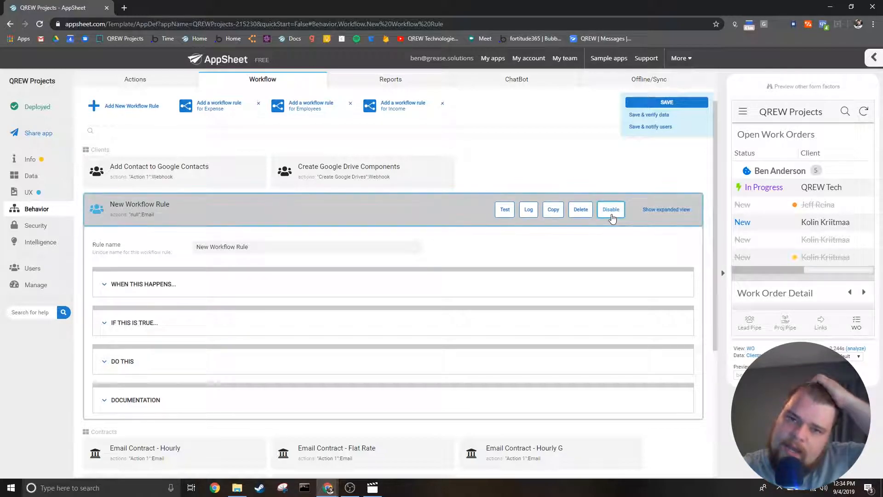
{"action": "left_click", "coordinate": [612, 213]}
- Expand the new rule's trigger settings and choose Clients as the target data
{"action": "scroll", "coordinate": [494, 250], "scroll_direction": "down", "scroll_amount": 2}
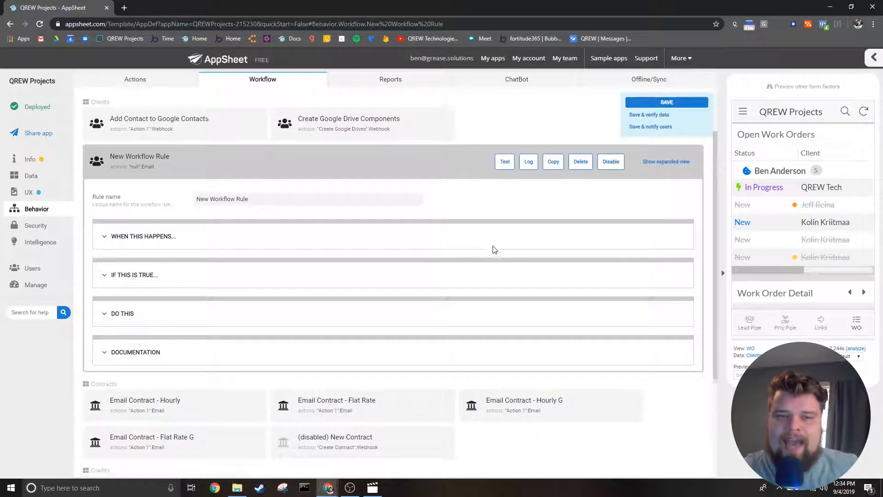
{"action": "left_click", "coordinate": [339, 179]}
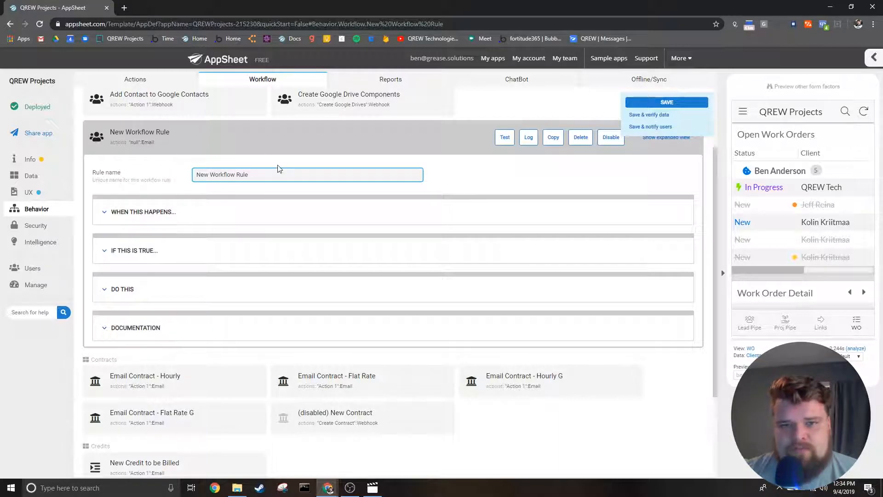
{"action": "scroll", "coordinate": [280, 220], "scroll_direction": "up", "scroll_amount": 1}
{"action": "scroll", "coordinate": [282, 219], "scroll_direction": "up", "scroll_amount": 1}
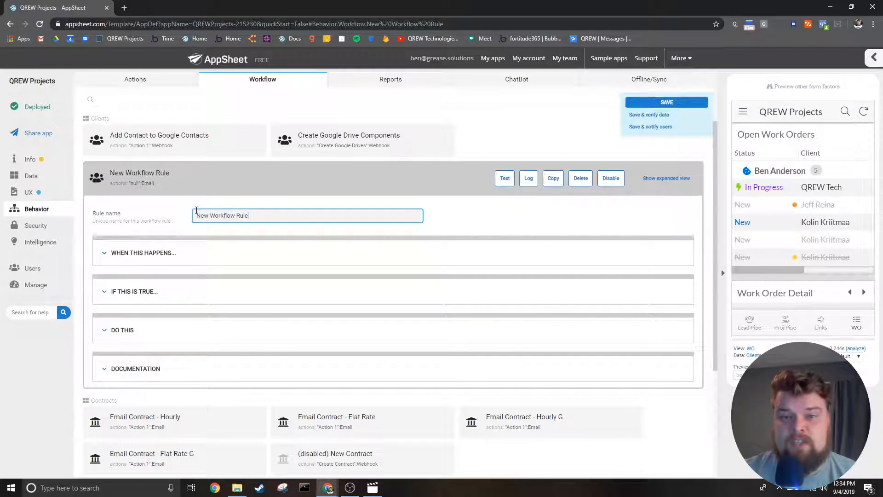
{"action": "left_click", "coordinate": [152, 258]}
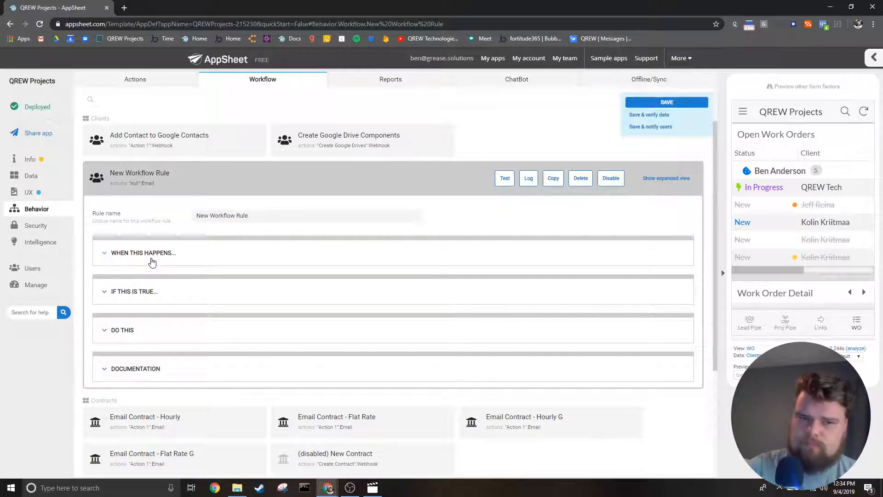
{"action": "scroll", "coordinate": [152, 260], "scroll_direction": "down", "scroll_amount": 2}
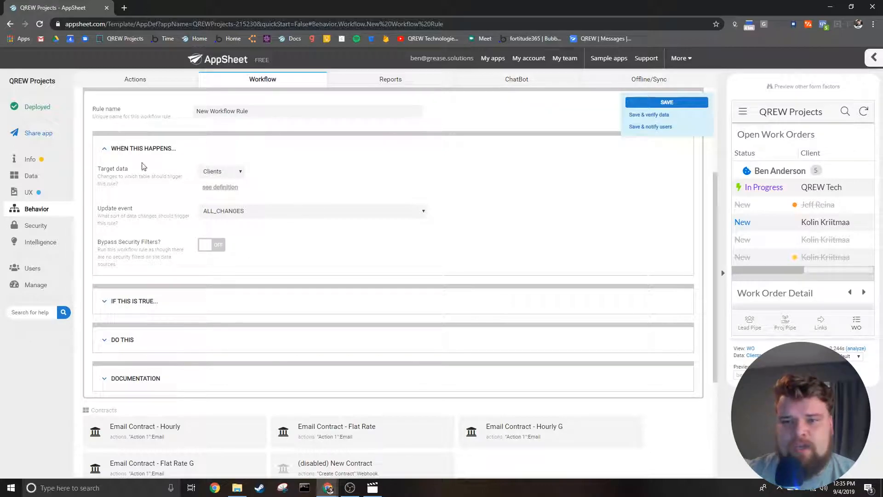
{"action": "left_click", "coordinate": [242, 172]}
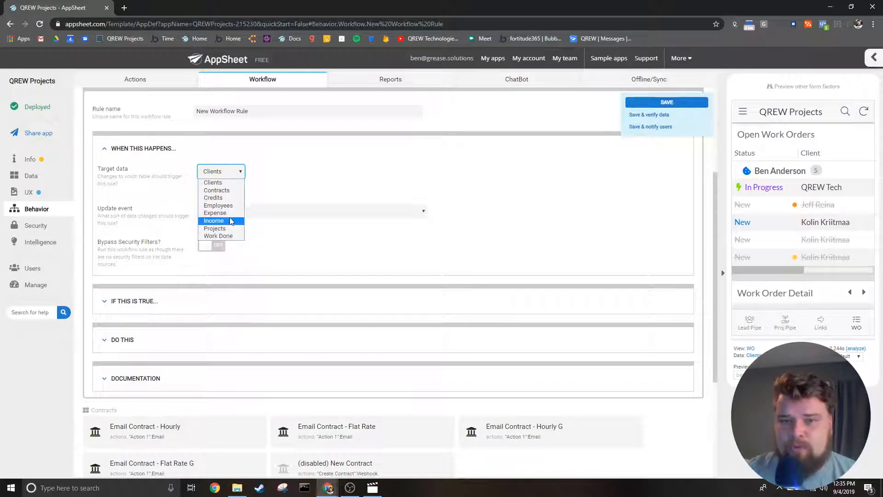
{"action": "left_click", "coordinate": [235, 183]}
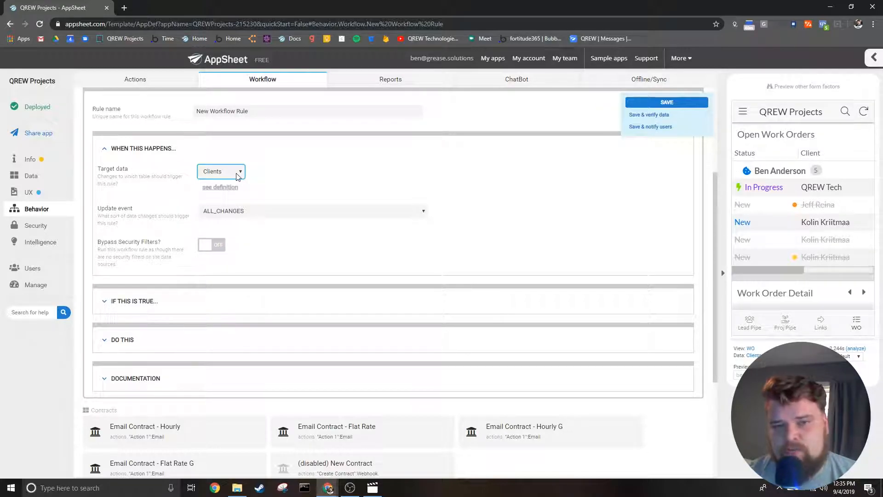
- Review the update event choices and the Bypass Security Filters option, and collapse the trigger settings
{"action": "left_click", "coordinate": [247, 211]}
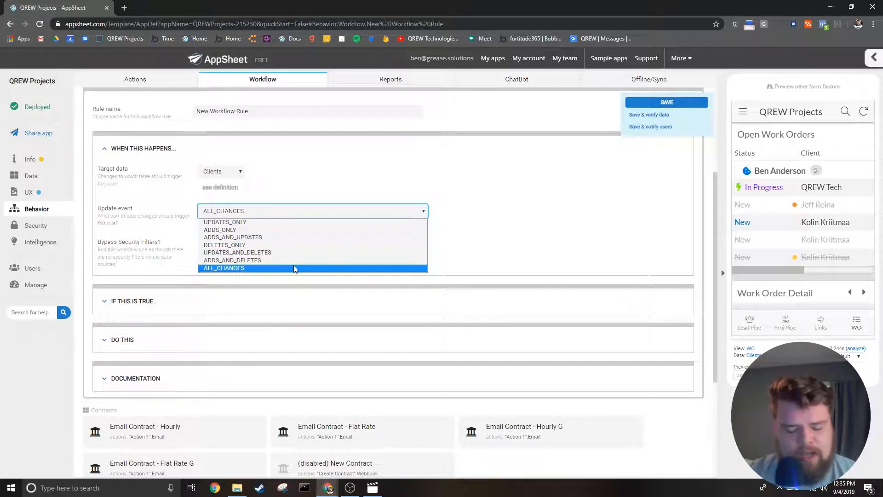
{"action": "left_click", "coordinate": [195, 270]}
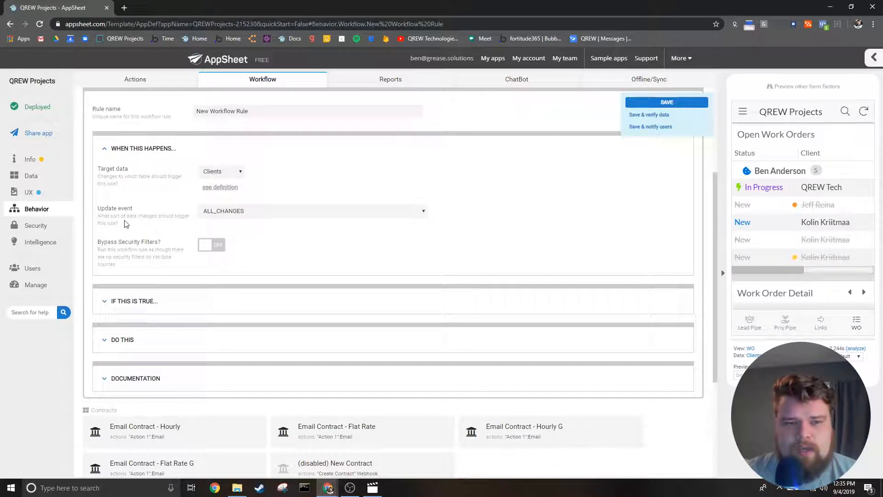
{"action": "left_click", "coordinate": [214, 250]}
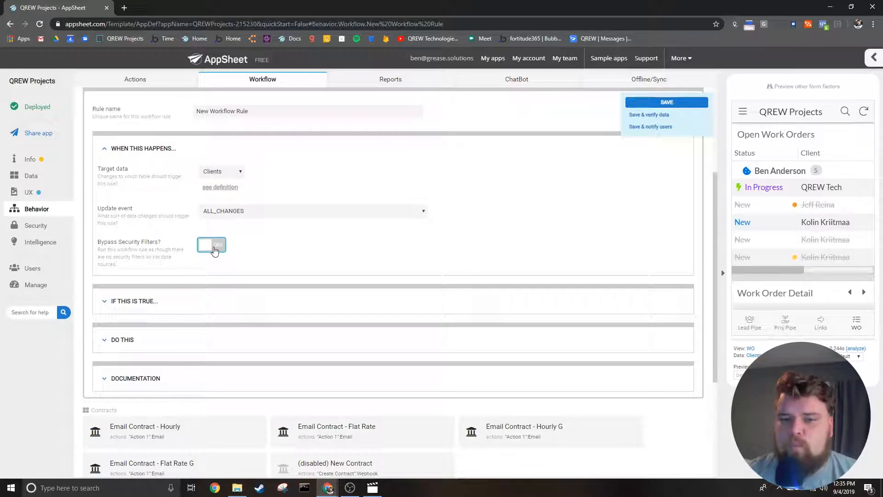
{"action": "left_click", "coordinate": [131, 157]}
- View the Expression Assistant for the rule's condition, cancel it without an expression, and collapse the condition section
{"action": "left_click", "coordinate": [132, 187]}
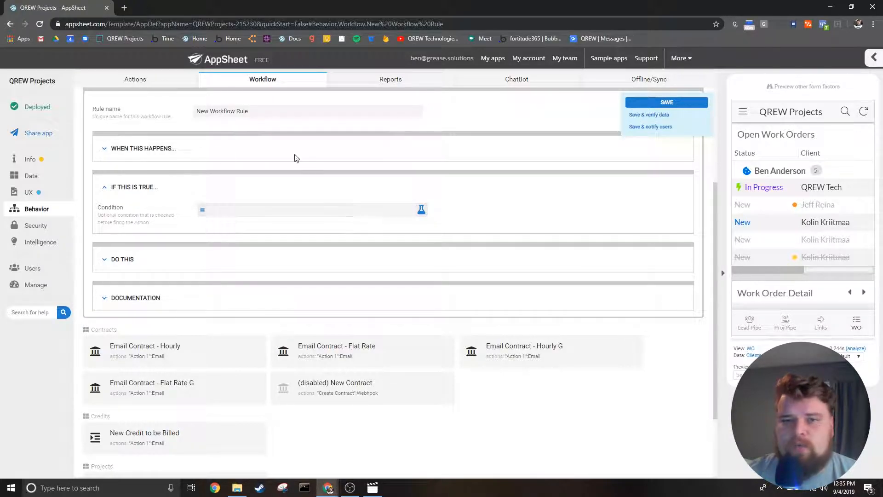
{"action": "left_click", "coordinate": [307, 210]}
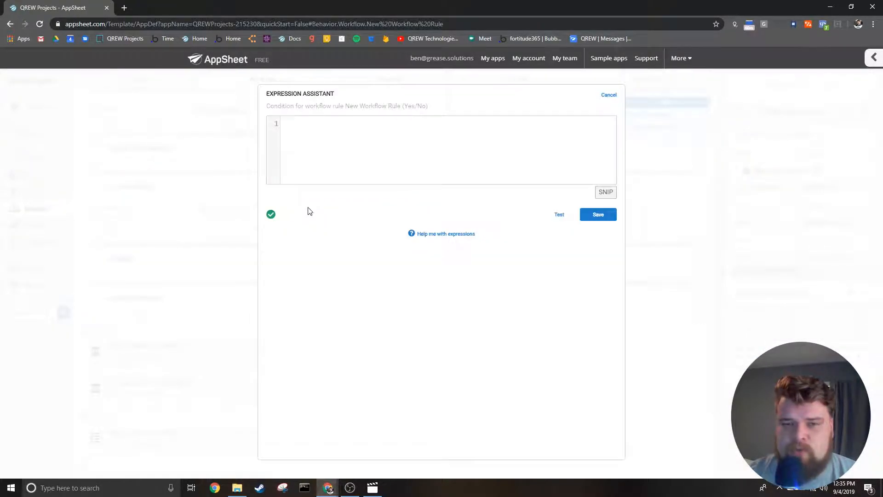
{"action": "left_click", "coordinate": [614, 95]}
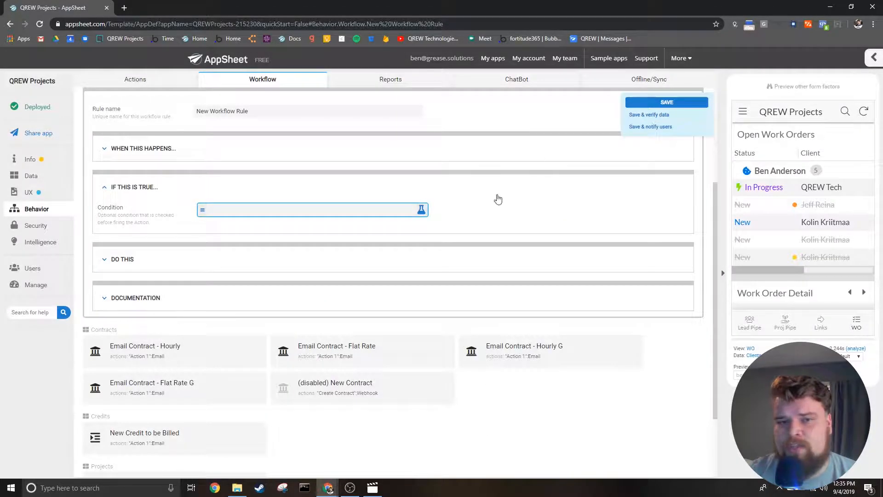
{"action": "left_click", "coordinate": [132, 191]}
- Examine the reaction types and email settings of Action 1 in the rule's Do This section
{"action": "left_click", "coordinate": [118, 229]}
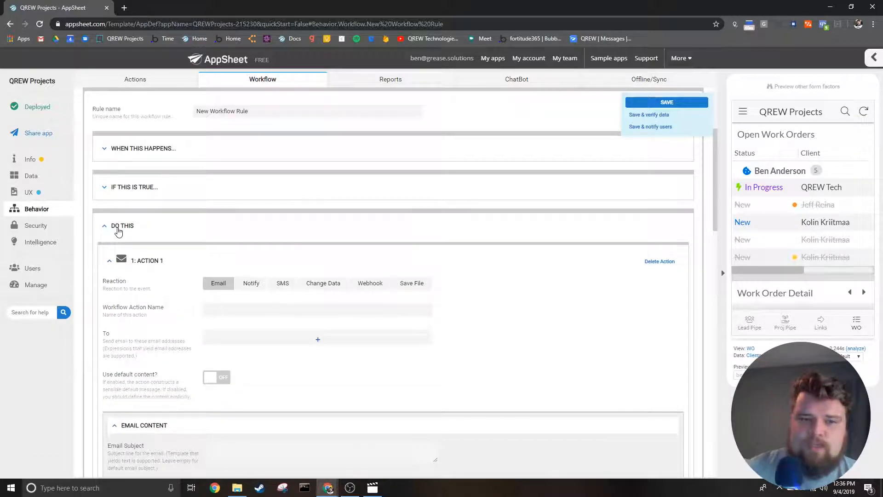
{"action": "scroll", "coordinate": [106, 348], "scroll_direction": "down", "scroll_amount": 2}
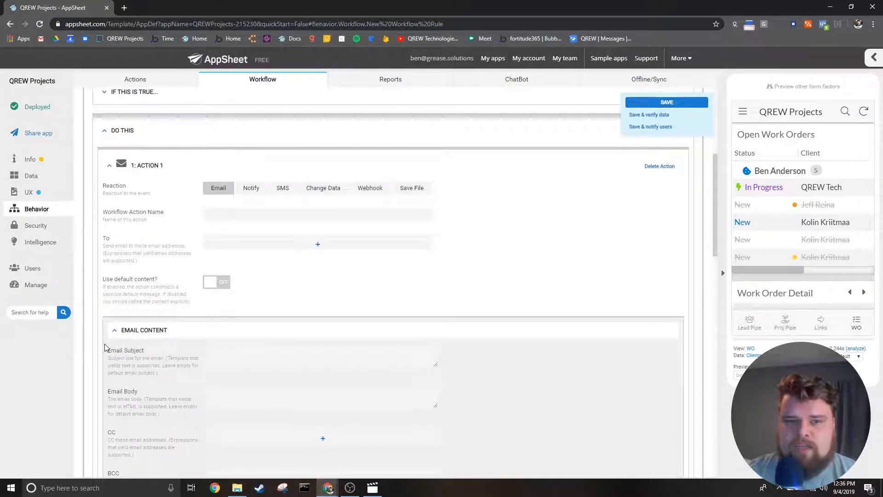
{"action": "left_click", "coordinate": [109, 166]}
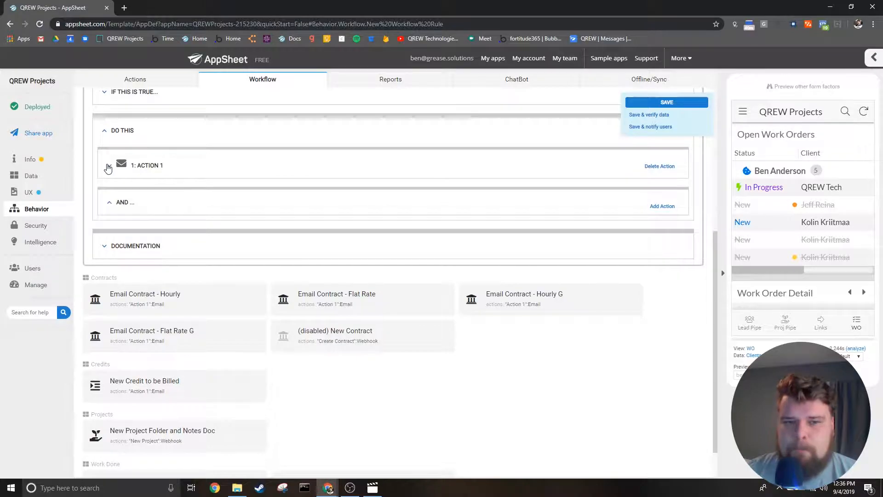
{"action": "scroll", "coordinate": [107, 167], "scroll_direction": "up", "scroll_amount": 2}
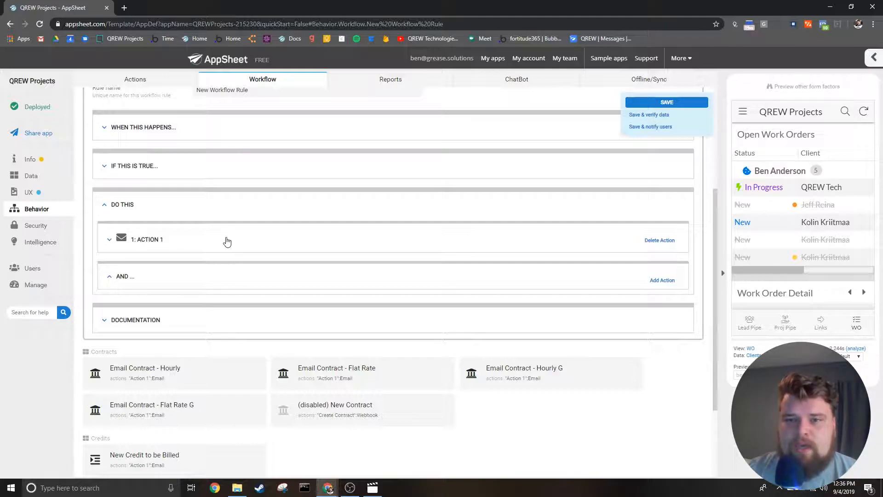
{"action": "left_click", "coordinate": [112, 240]}
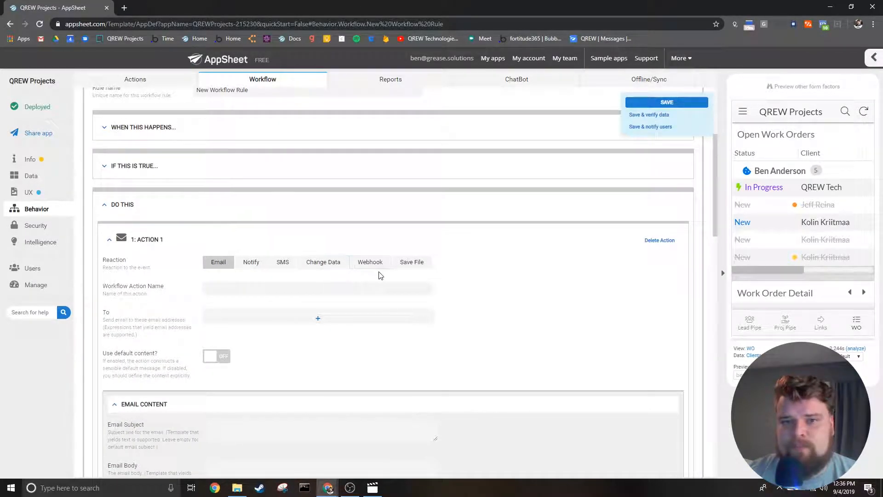
{"action": "left_click", "coordinate": [137, 206]}
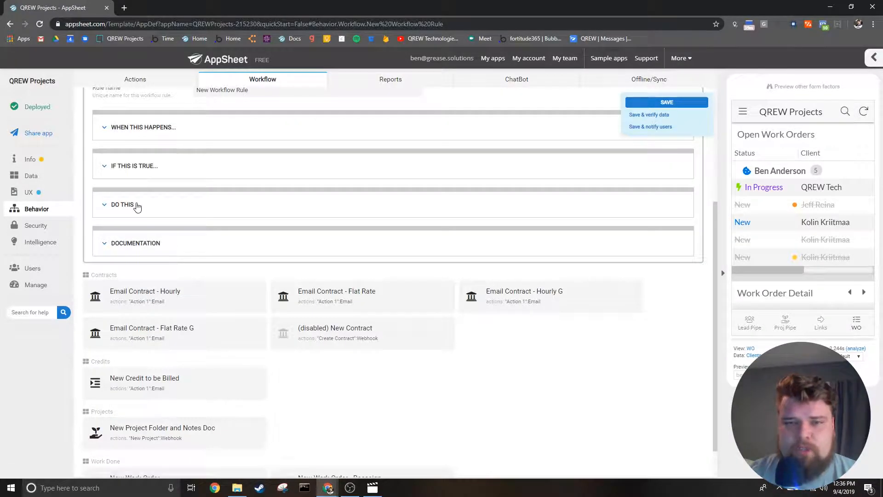
{"action": "left_click", "coordinate": [137, 206]}
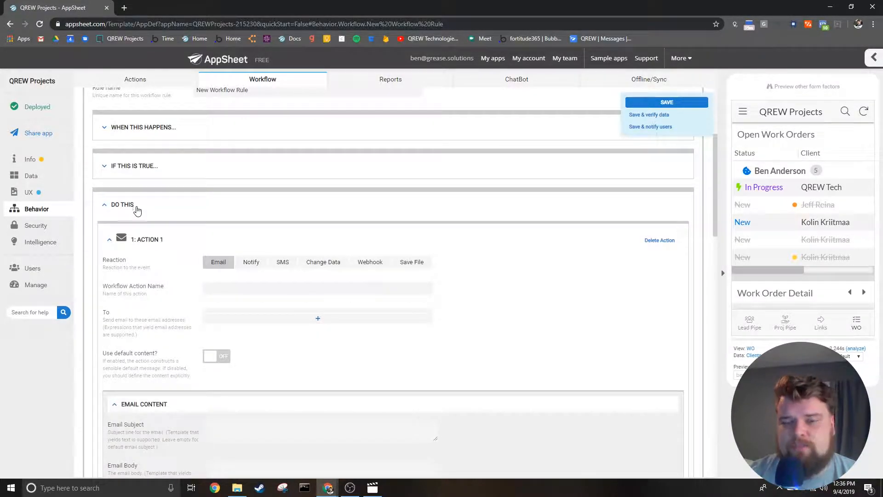
{"action": "left_click", "coordinate": [158, 246]}
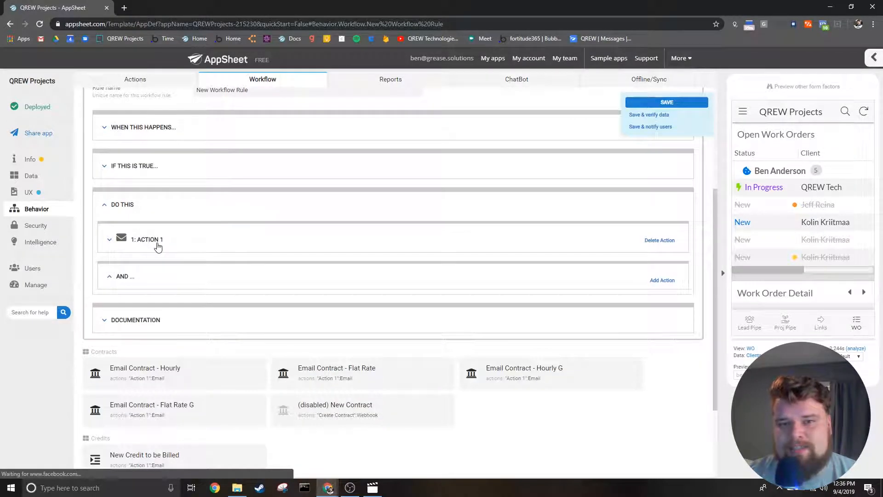
- Add a second action to the rule and delete the first one
{"action": "left_click", "coordinate": [663, 280]}
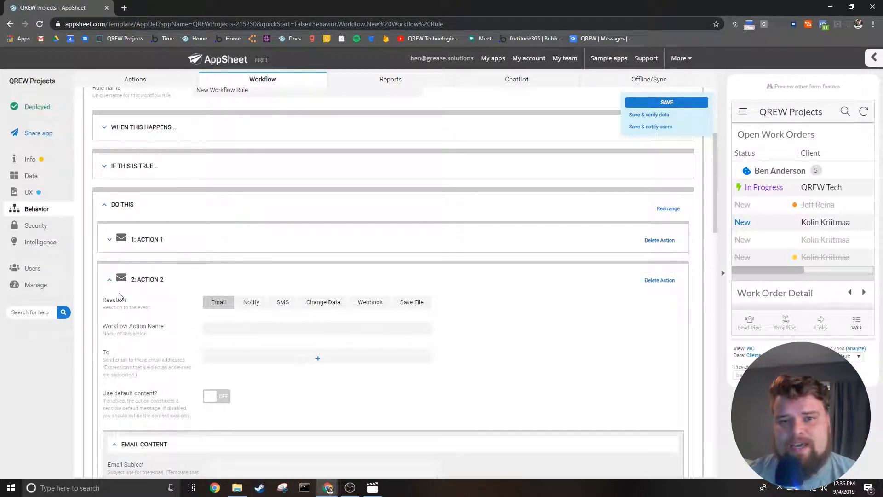
{"action": "left_click", "coordinate": [121, 280]}
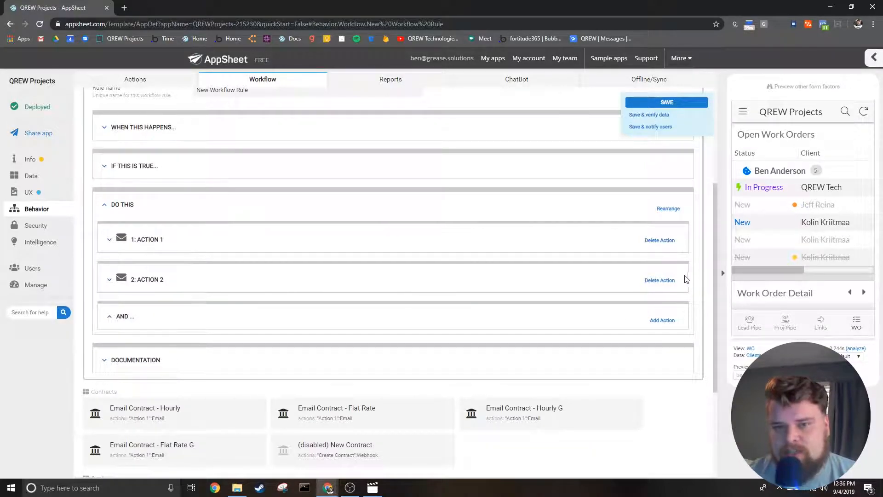
{"action": "left_click", "coordinate": [647, 243]}
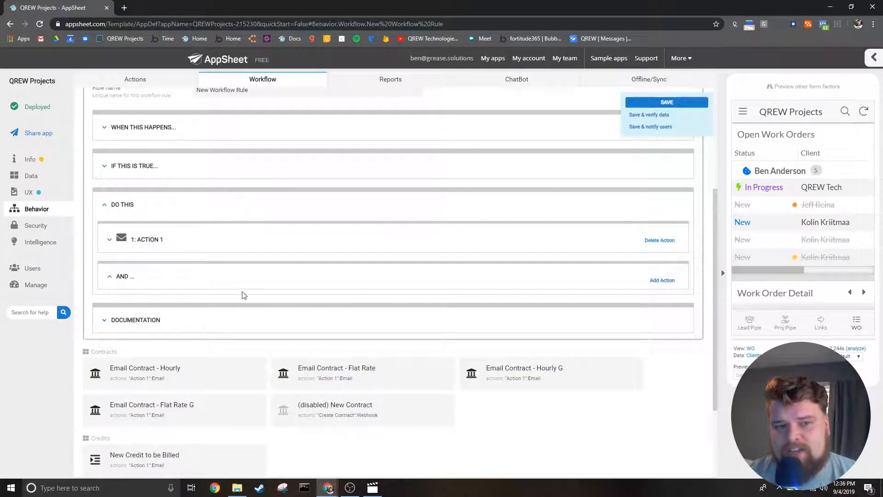
- Compare the Notify and Email reactions for Action 1, keep Email, and name the workflow action "Action Name"
{"action": "left_click", "coordinate": [109, 240]}
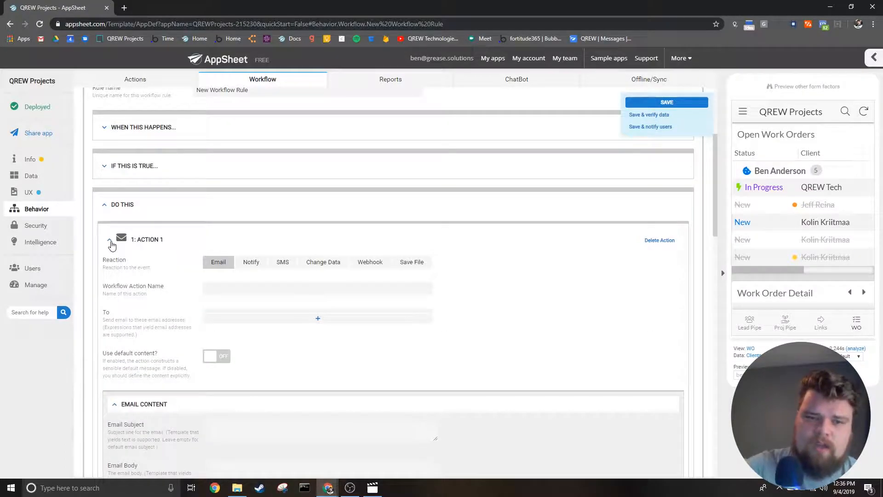
{"action": "scroll", "coordinate": [173, 306], "scroll_direction": "down", "scroll_amount": 1}
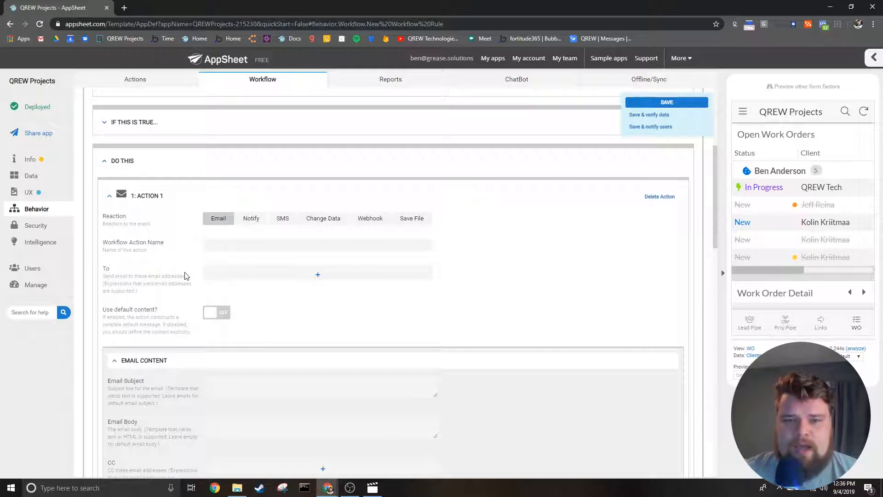
{"action": "left_click", "coordinate": [252, 218]}
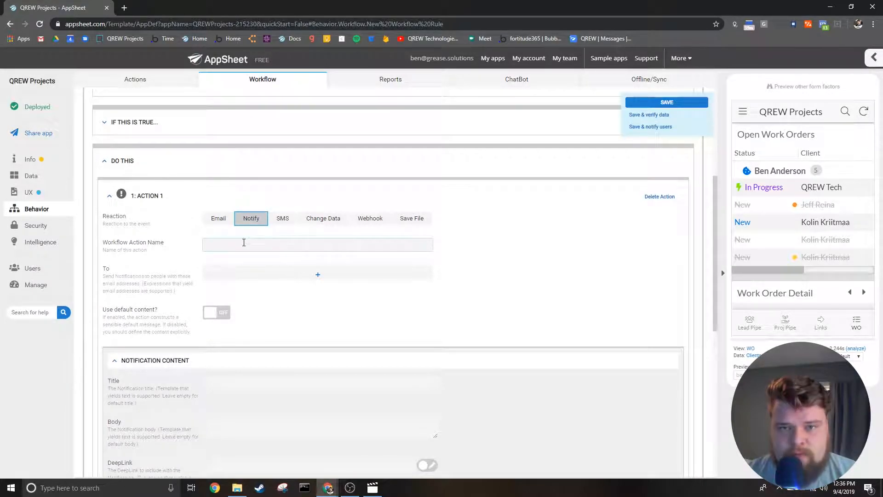
{"action": "left_click", "coordinate": [218, 219]}
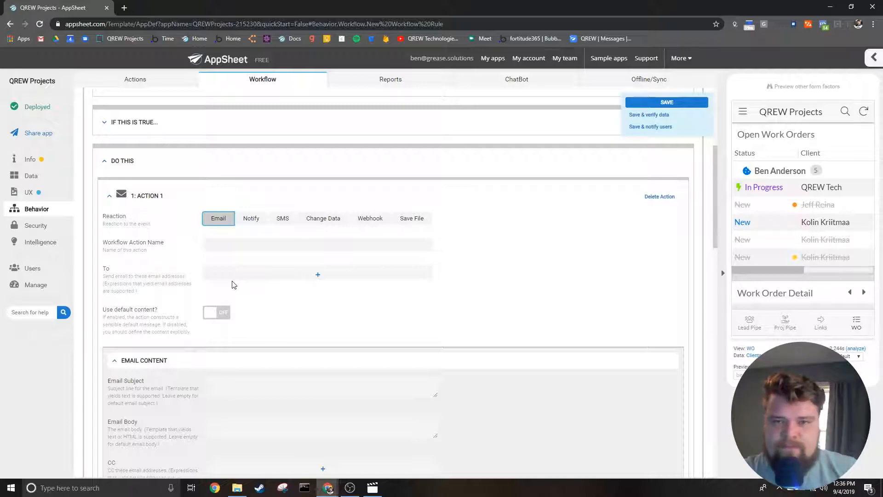
{"action": "left_click", "coordinate": [232, 244]}
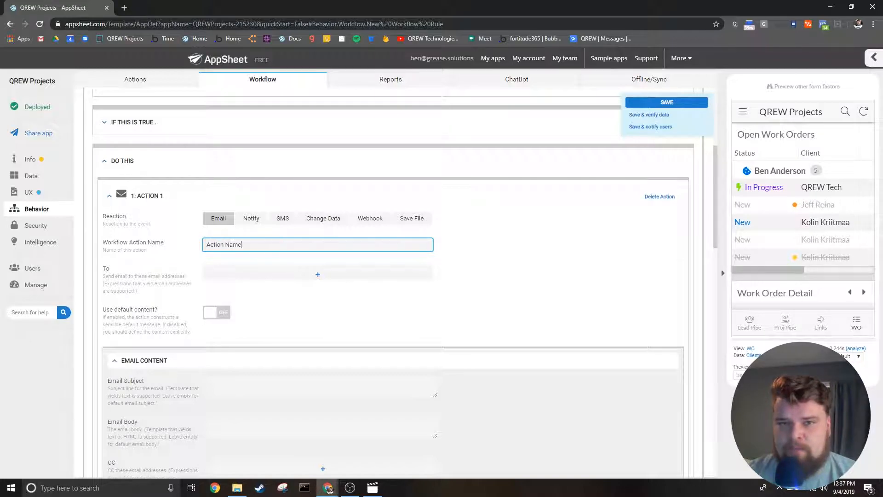
{"action": "left_click", "coordinate": [180, 244]}
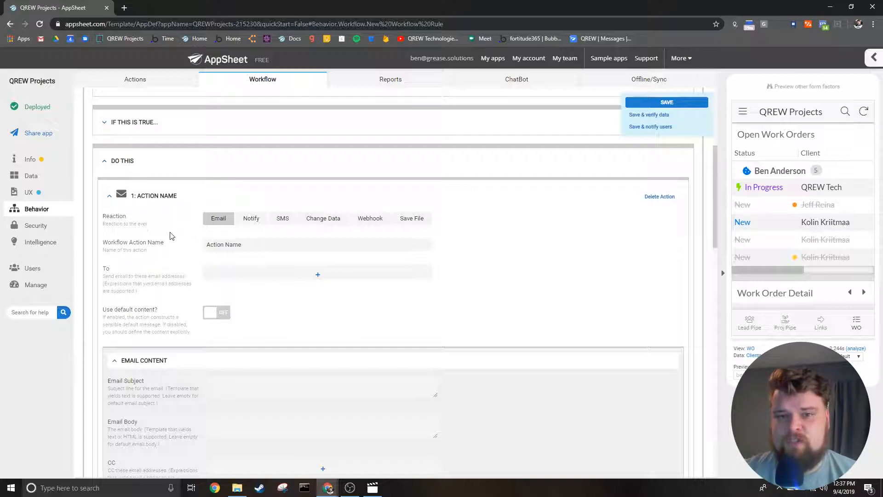
- Toggle the email action's default content option to compare both states, leaving it off
{"action": "scroll", "coordinate": [171, 261], "scroll_direction": "down", "scroll_amount": 1}
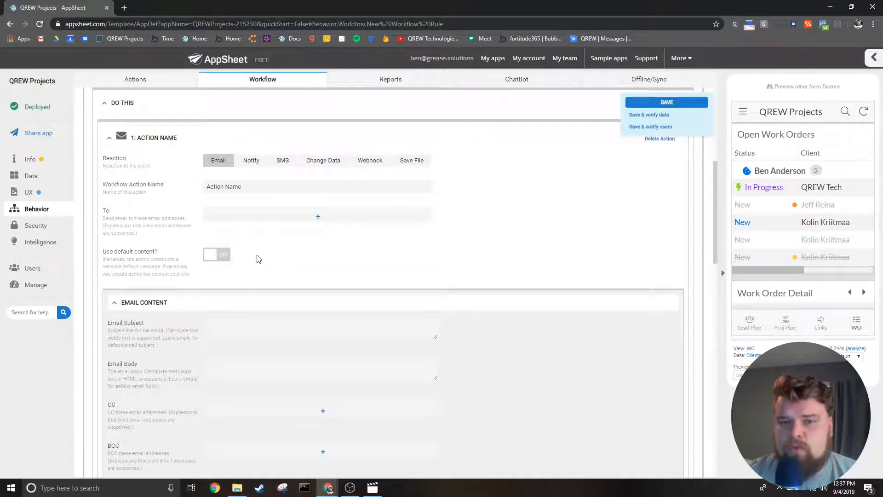
{"action": "left_click", "coordinate": [216, 255]}
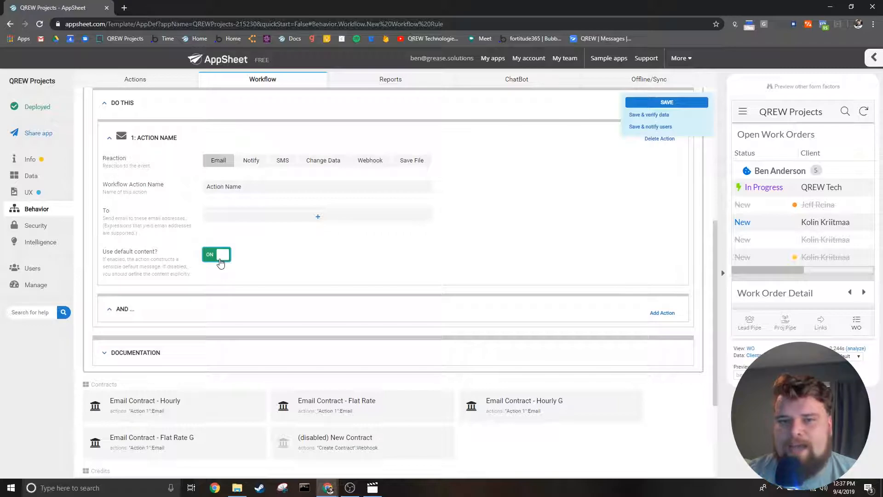
{"action": "left_click", "coordinate": [216, 255]}
{"action": "left_click", "coordinate": [217, 254]}
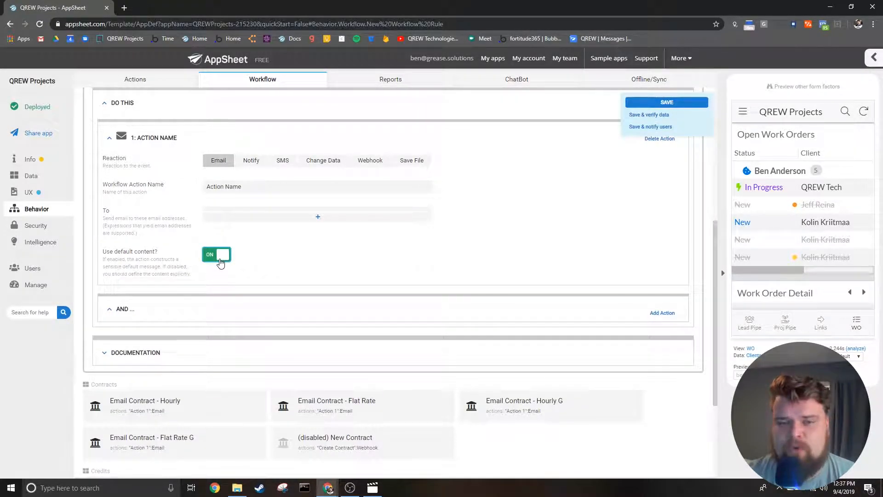
{"action": "left_click", "coordinate": [216, 255]}
- Review the email content fields and the source choices for the Attachment Template, cancelling without choosing a source
{"action": "scroll", "coordinate": [220, 263], "scroll_direction": "down", "scroll_amount": 5}
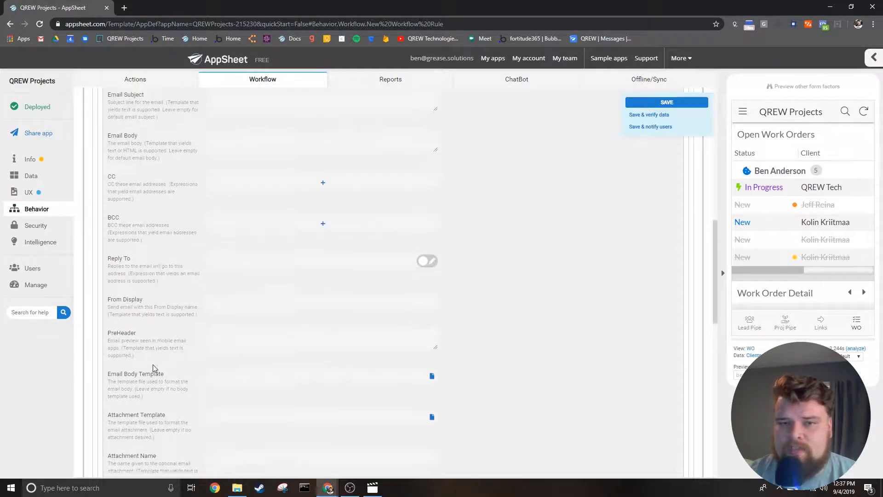
{"action": "scroll", "coordinate": [147, 418], "scroll_direction": "down", "scroll_amount": 3}
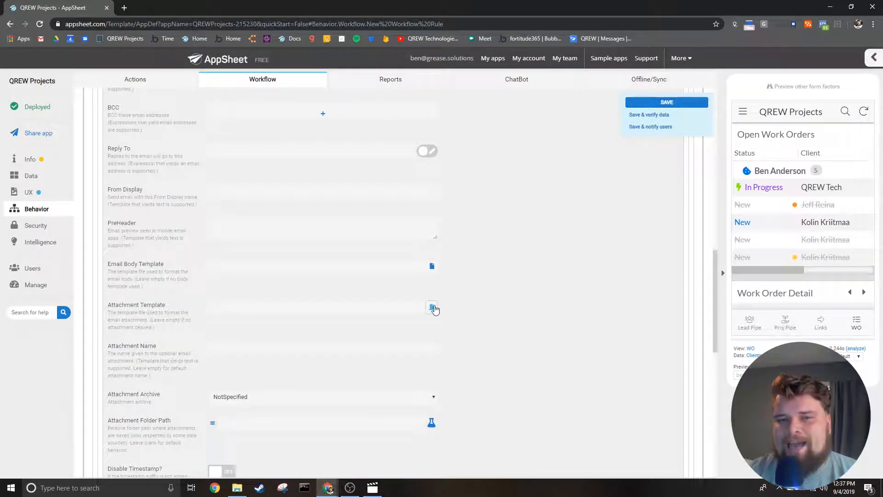
{"action": "left_click", "coordinate": [432, 308]}
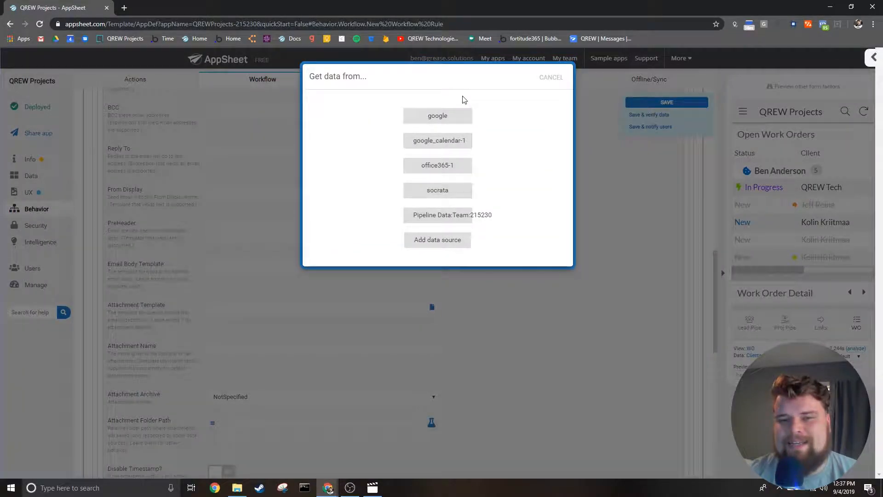
{"action": "left_click", "coordinate": [552, 78]}
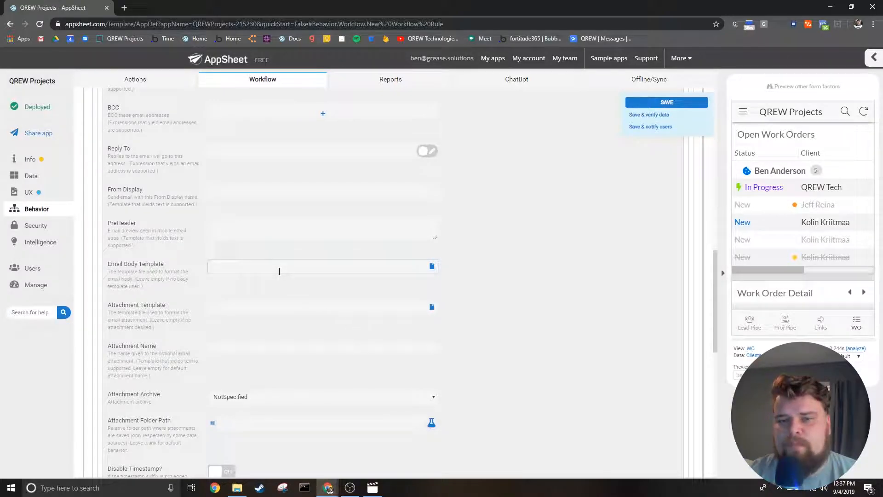
- Switch the action's reaction to Notify and examine its recipient and notification content settings
{"action": "scroll", "coordinate": [344, 268], "scroll_direction": "up", "scroll_amount": 4}
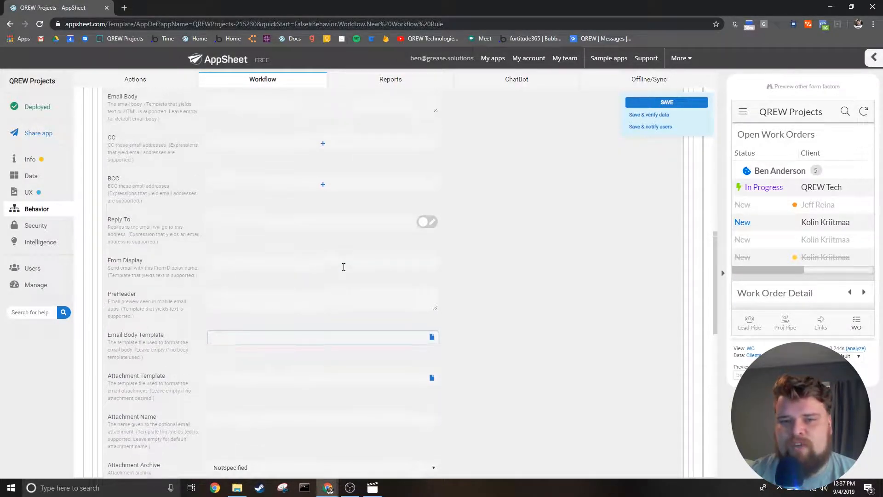
{"action": "scroll", "coordinate": [170, 197], "scroll_direction": "up", "scroll_amount": 3}
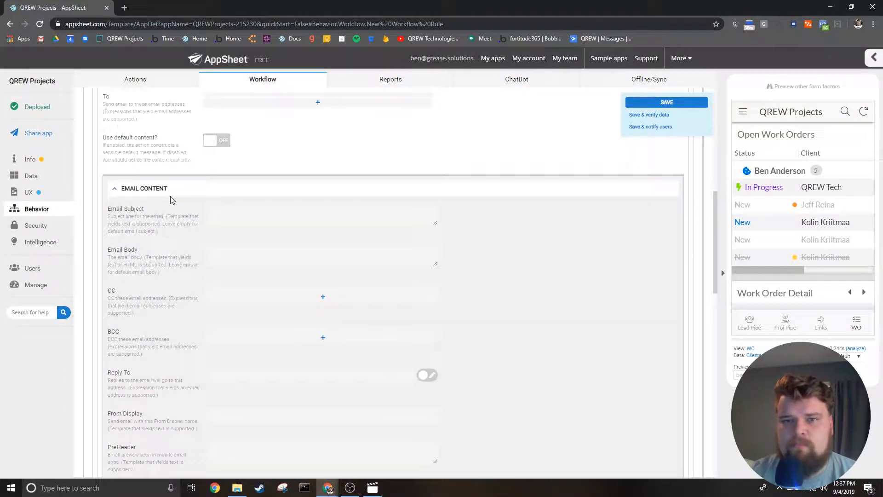
{"action": "scroll", "coordinate": [170, 199], "scroll_direction": "up", "scroll_amount": 1}
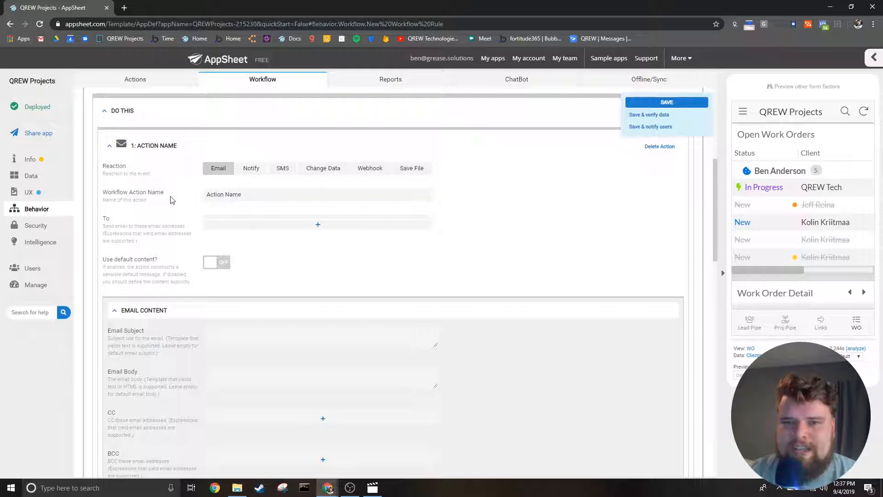
{"action": "left_click", "coordinate": [252, 173]}
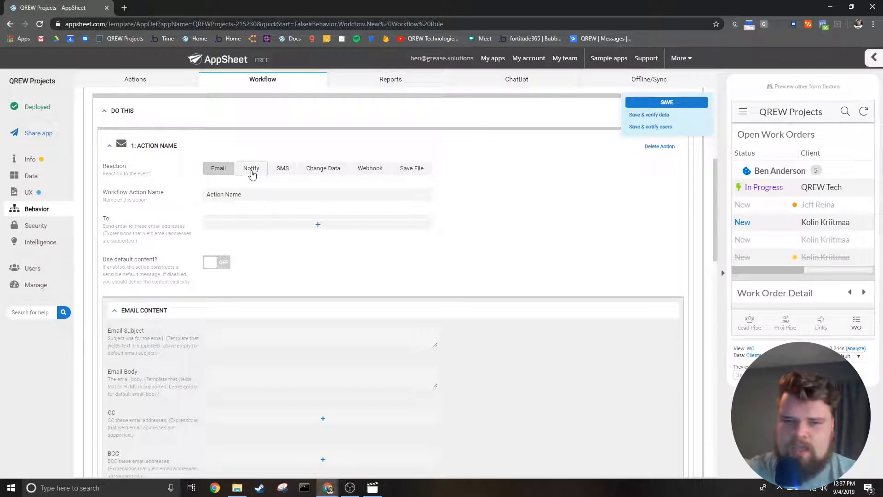
{"action": "scroll", "coordinate": [202, 246], "scroll_direction": "down", "scroll_amount": 2}
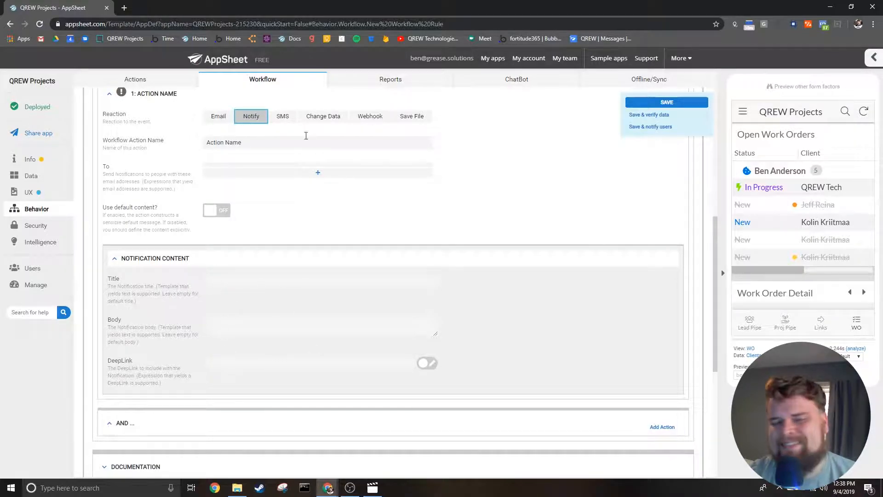
- Switch the reaction to SMS, view the _Custom_Twilio_SMS channel settings, and set the channel to _AppSheet_Default_SMS
{"action": "left_click", "coordinate": [287, 117]}
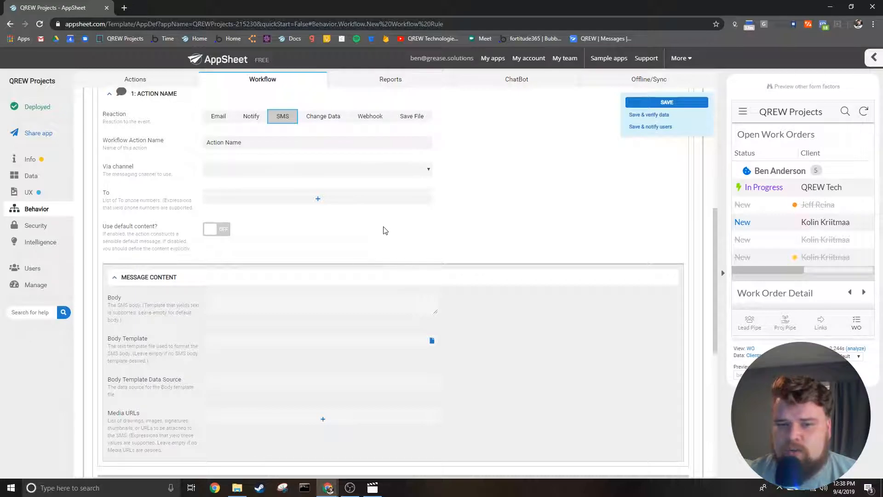
{"action": "left_click", "coordinate": [384, 170]}
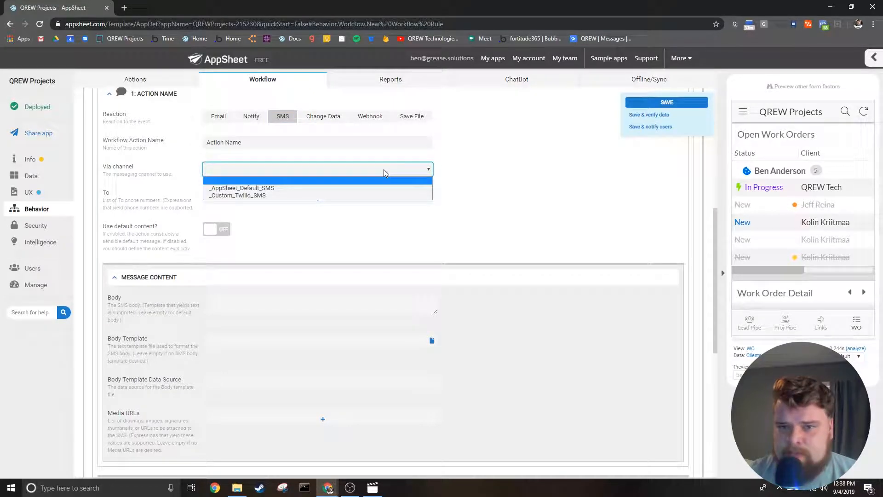
{"action": "left_click", "coordinate": [352, 195]}
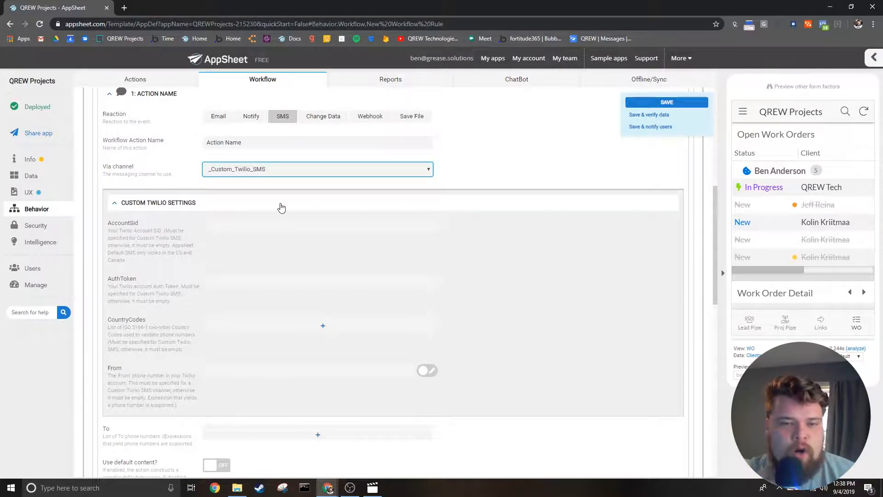
{"action": "left_click", "coordinate": [356, 180]}
{"action": "left_click", "coordinate": [355, 174]}
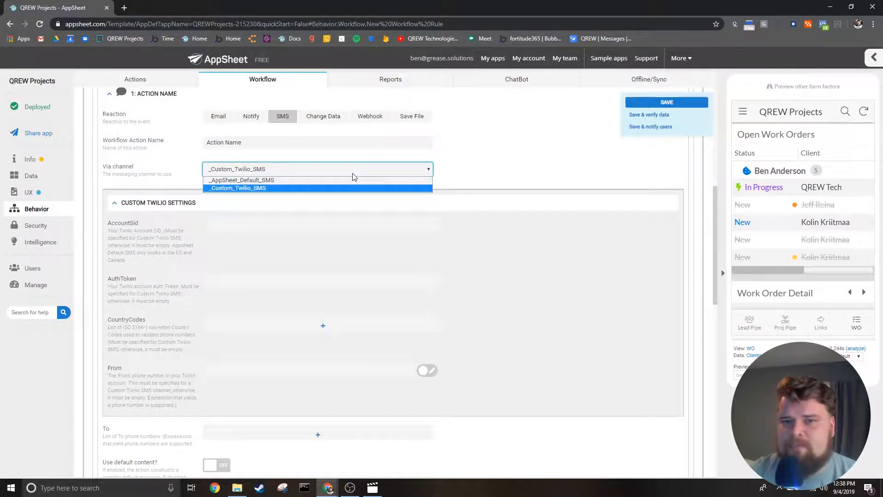
{"action": "left_click", "coordinate": [341, 180]}
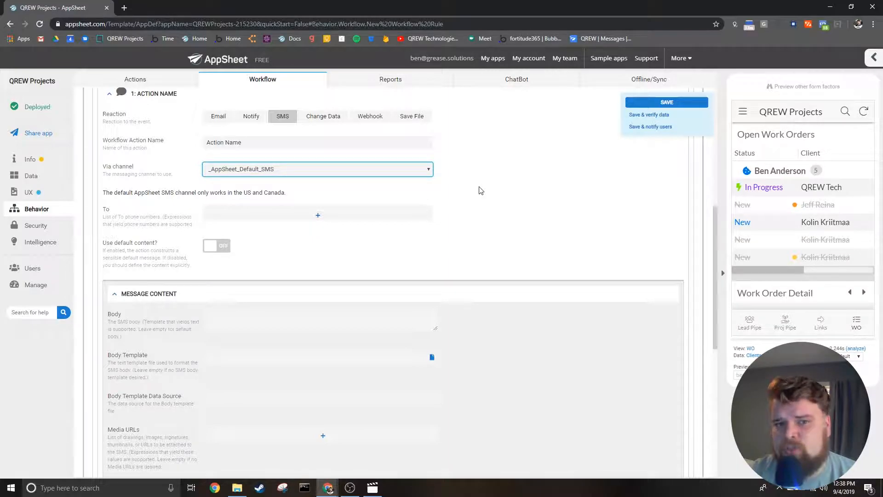
- Read the note about the default SMS channel and review the SMS message content fields
{"action": "left_click_drag", "start_coordinate": [243, 193], "coordinate": [286, 194]}
{"action": "left_click", "coordinate": [286, 194]}
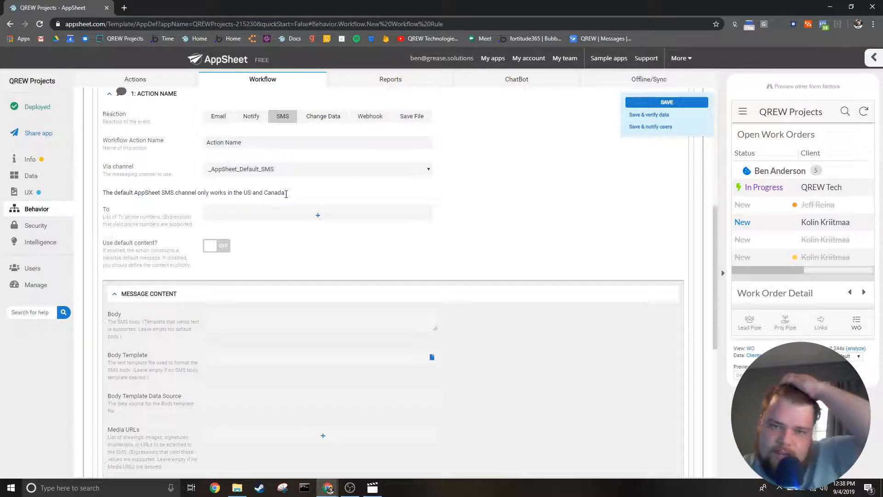
{"action": "scroll", "coordinate": [291, 312], "scroll_direction": "down", "scroll_amount": 2}
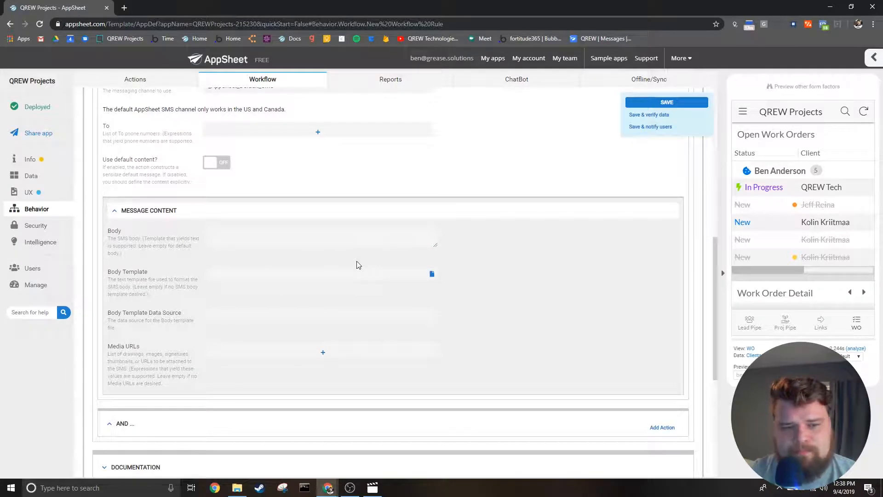
- Switch the reaction to Change Data and check the choices for the data change action name
{"action": "scroll", "coordinate": [357, 264], "scroll_direction": "up", "scroll_amount": 2}
{"action": "left_click", "coordinate": [338, 138]}
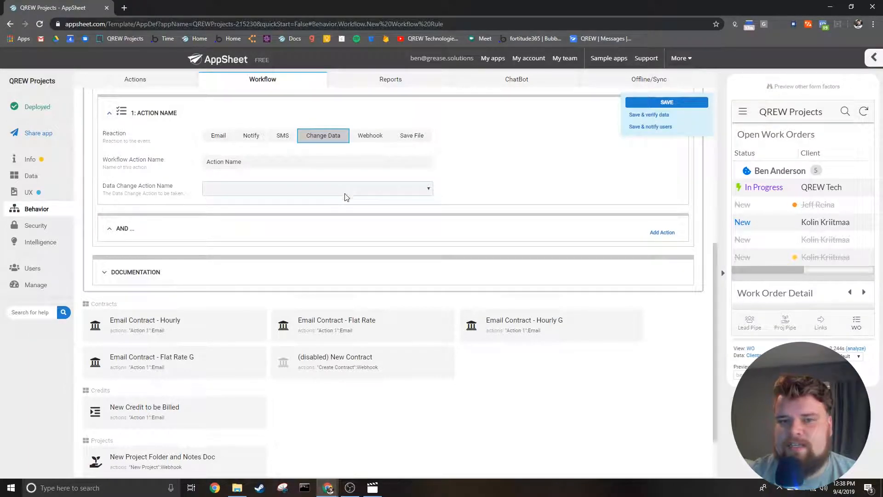
{"action": "left_click", "coordinate": [368, 192]}
{"action": "left_click", "coordinate": [368, 193]}
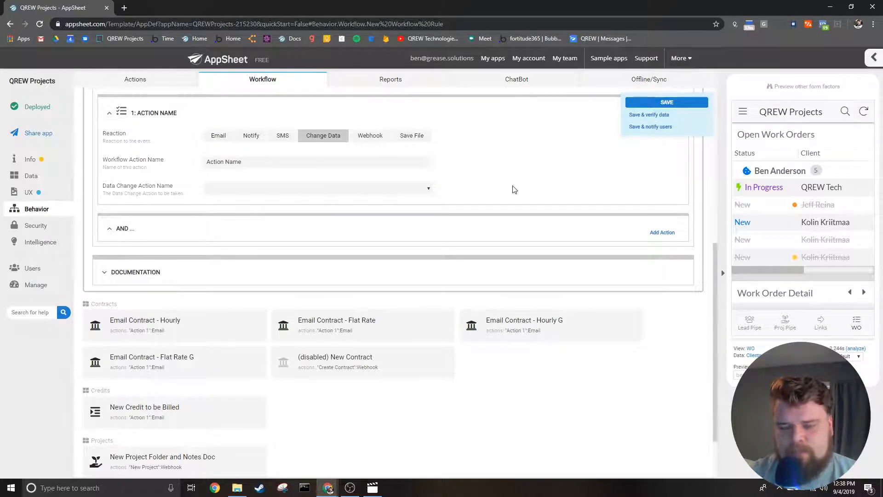
- Switch the reaction to Webhook and examine its preset, URL, HTTP verb, content type, headers and body template settings
{"action": "scroll", "coordinate": [514, 189], "scroll_direction": "up", "scroll_amount": 2}
{"action": "scroll", "coordinate": [513, 190], "scroll_direction": "up", "scroll_amount": 1}
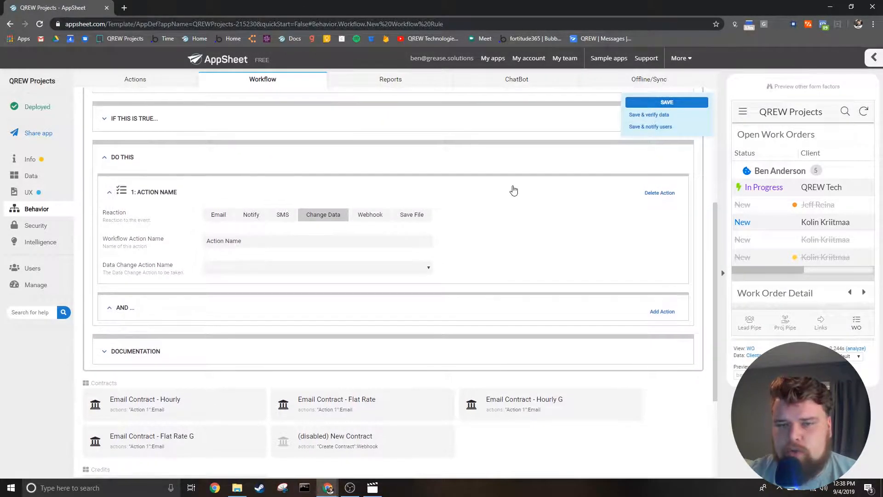
{"action": "scroll", "coordinate": [514, 190], "scroll_direction": "up", "scroll_amount": 3}
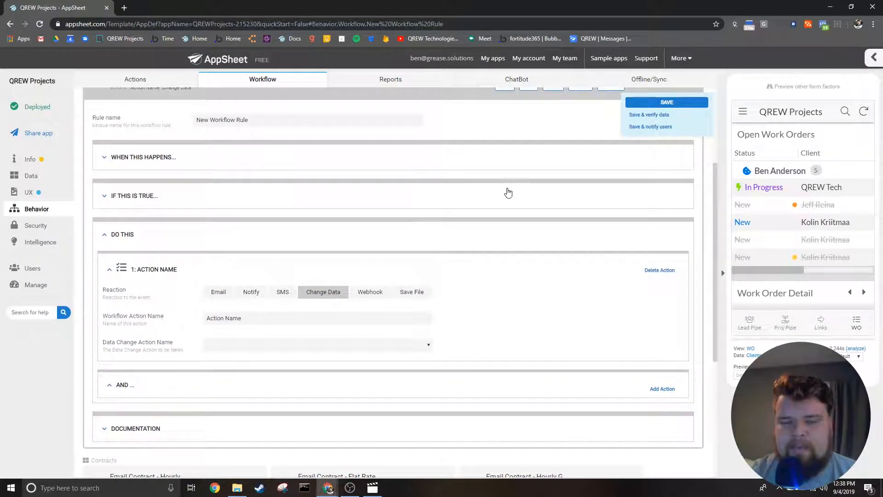
{"action": "left_click", "coordinate": [364, 293]}
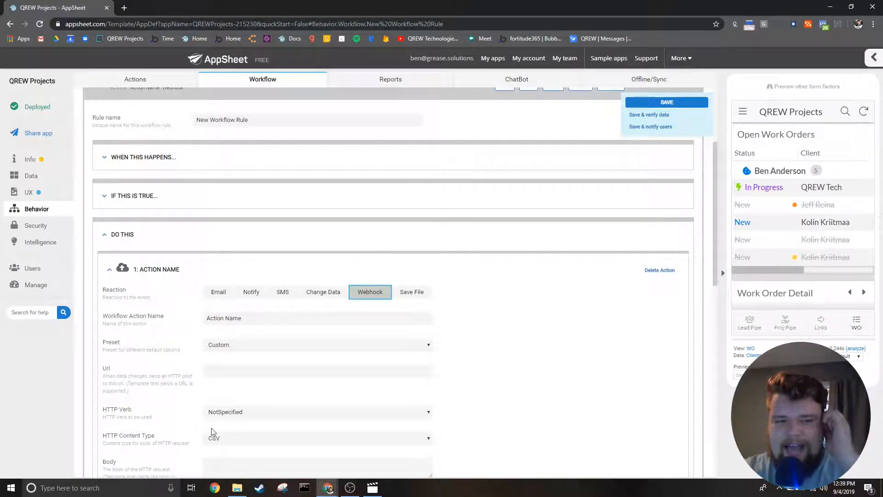
{"action": "scroll", "coordinate": [445, 412], "scroll_direction": "down", "scroll_amount": 2}
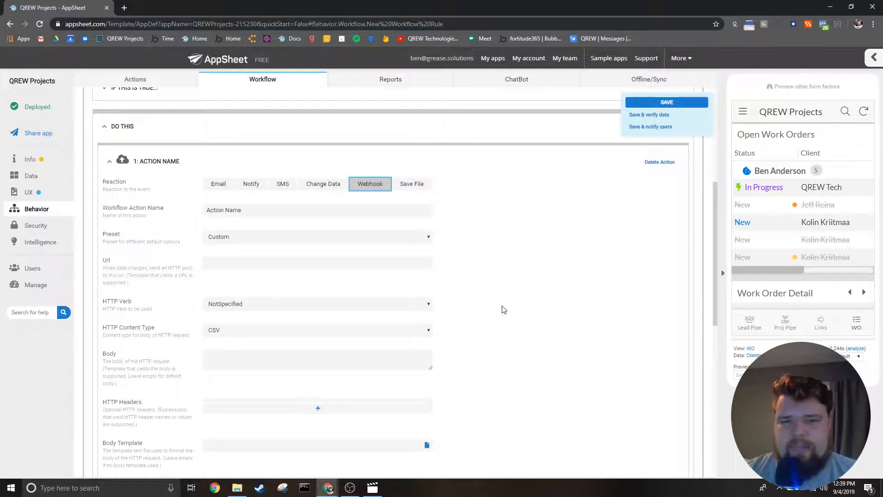
{"action": "scroll", "coordinate": [449, 340], "scroll_direction": "down", "scroll_amount": 2}
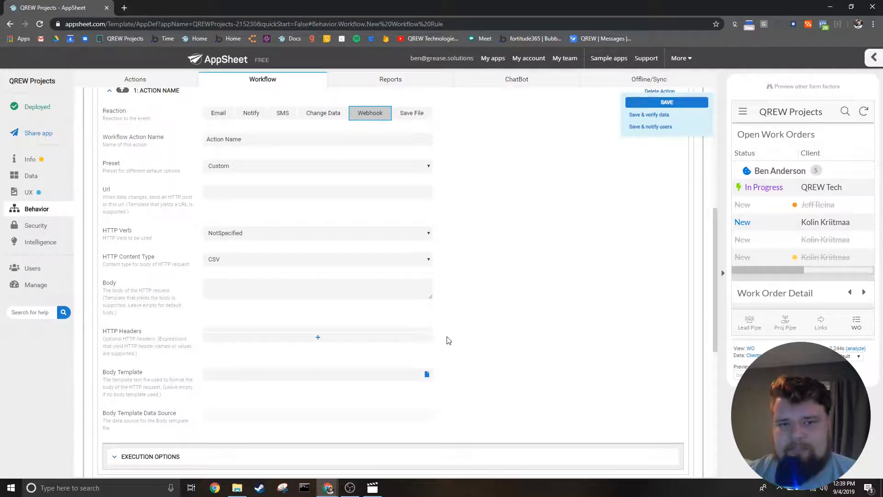
{"action": "scroll", "coordinate": [448, 340], "scroll_direction": "up", "scroll_amount": 2}
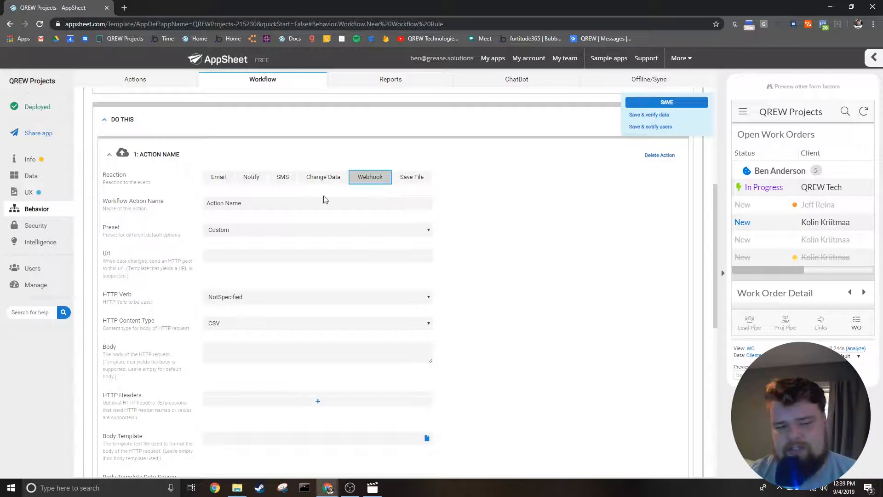
{"action": "scroll", "coordinate": [535, 380], "scroll_direction": "down", "scroll_amount": 4}
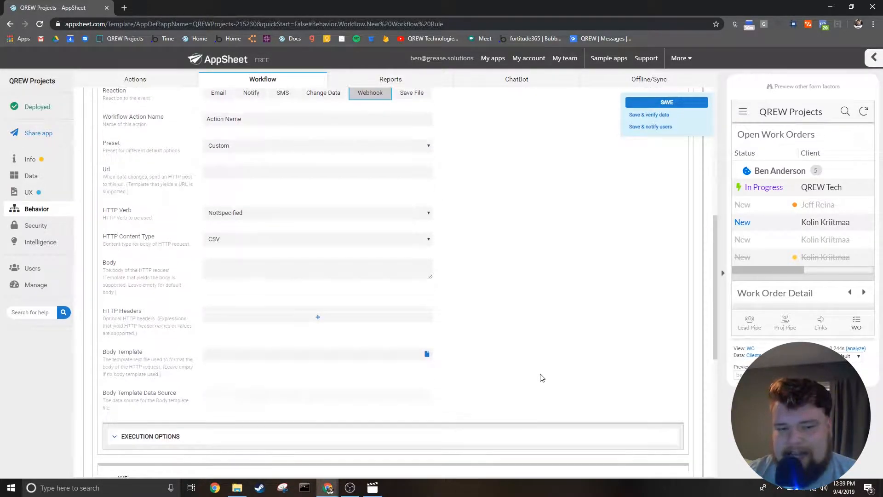
- Expand the rule's Documentation section and place the cursor in the descriptive comment field without entering text
{"action": "left_click", "coordinate": [161, 438]}
{"action": "scroll", "coordinate": [161, 438], "scroll_direction": "down", "scroll_amount": 3}
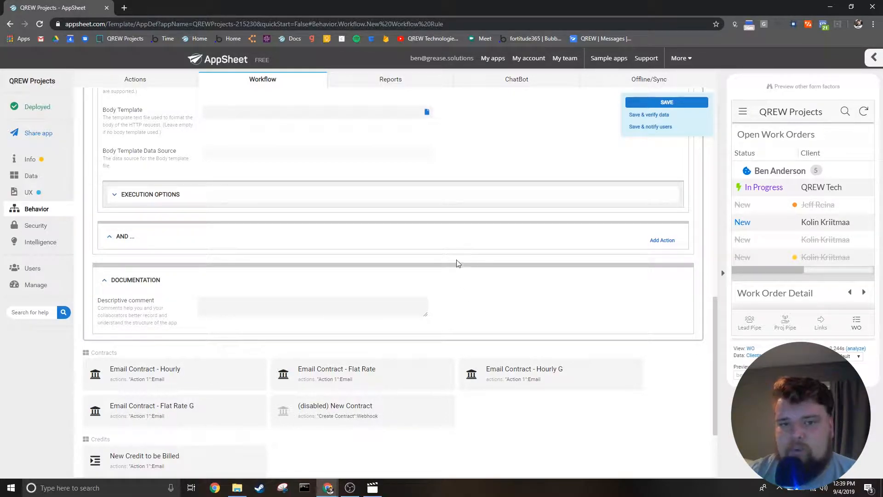
{"action": "left_click", "coordinate": [399, 303]}
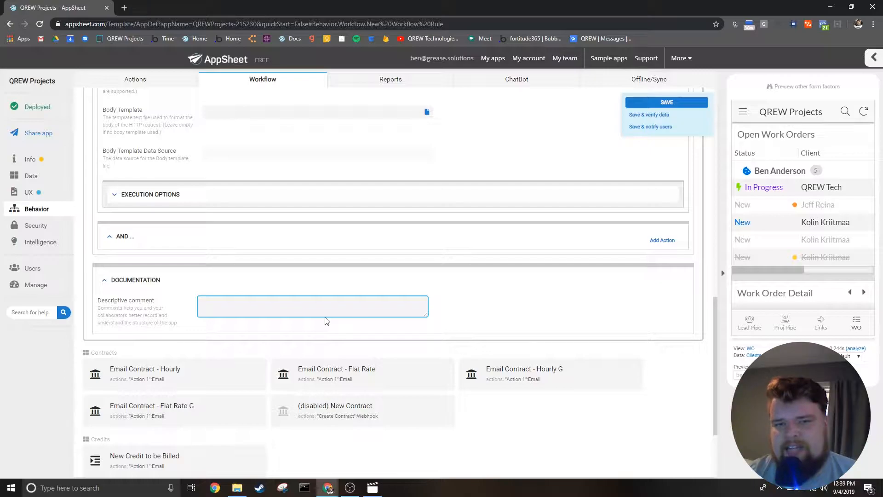
- Switch the action's reaction to Save File and review its content type, template, folder path and file name prefix settings
{"action": "scroll", "coordinate": [421, 290], "scroll_direction": "up", "scroll_amount": 6}
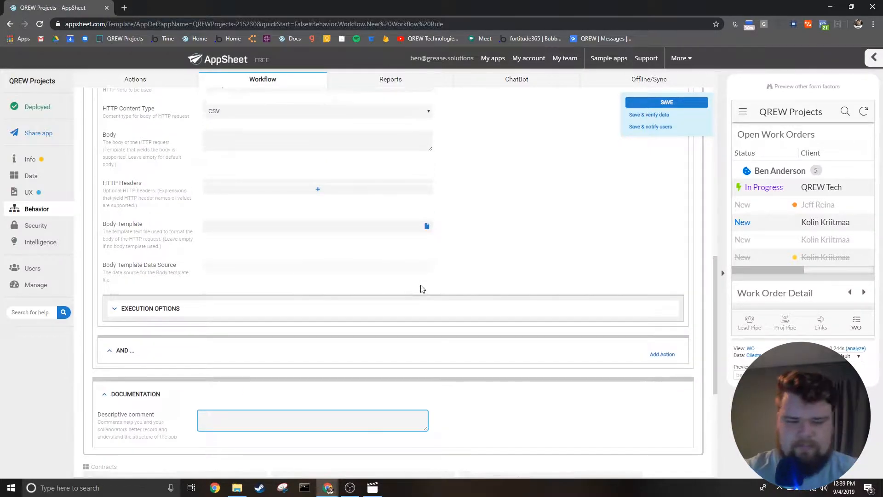
{"action": "scroll", "coordinate": [421, 289], "scroll_direction": "up", "scroll_amount": 2}
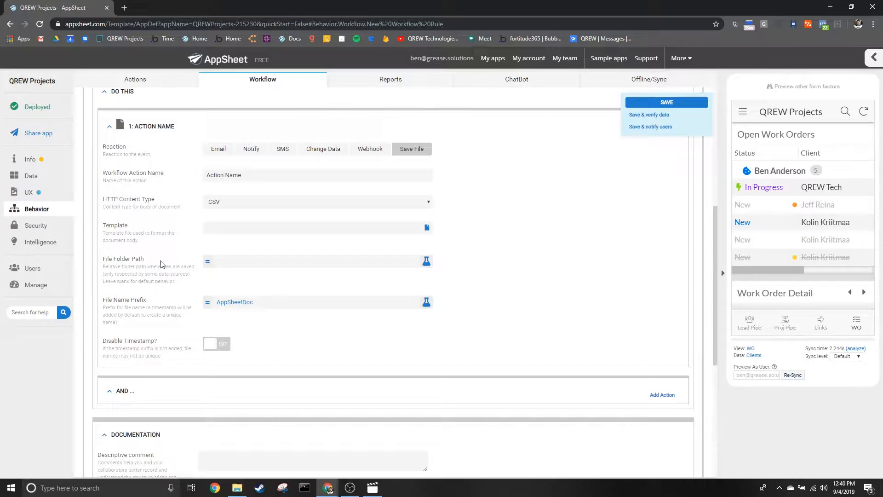
{"action": "left_click", "coordinate": [380, 230]}
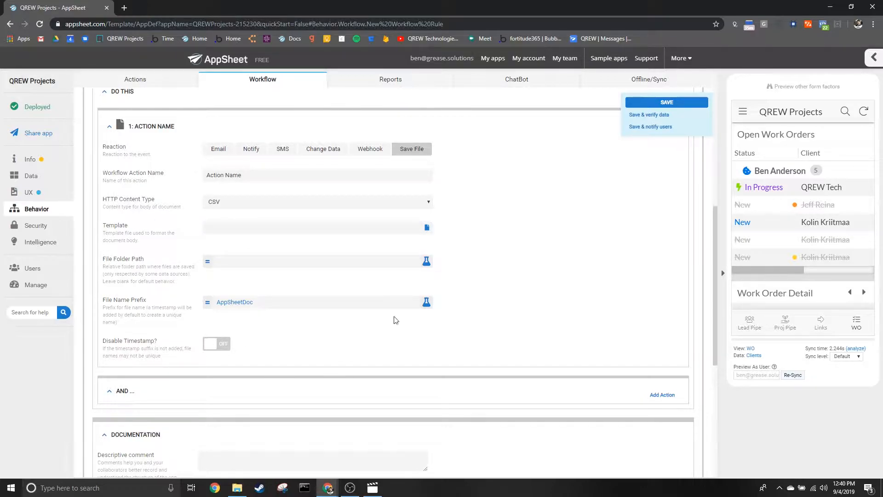